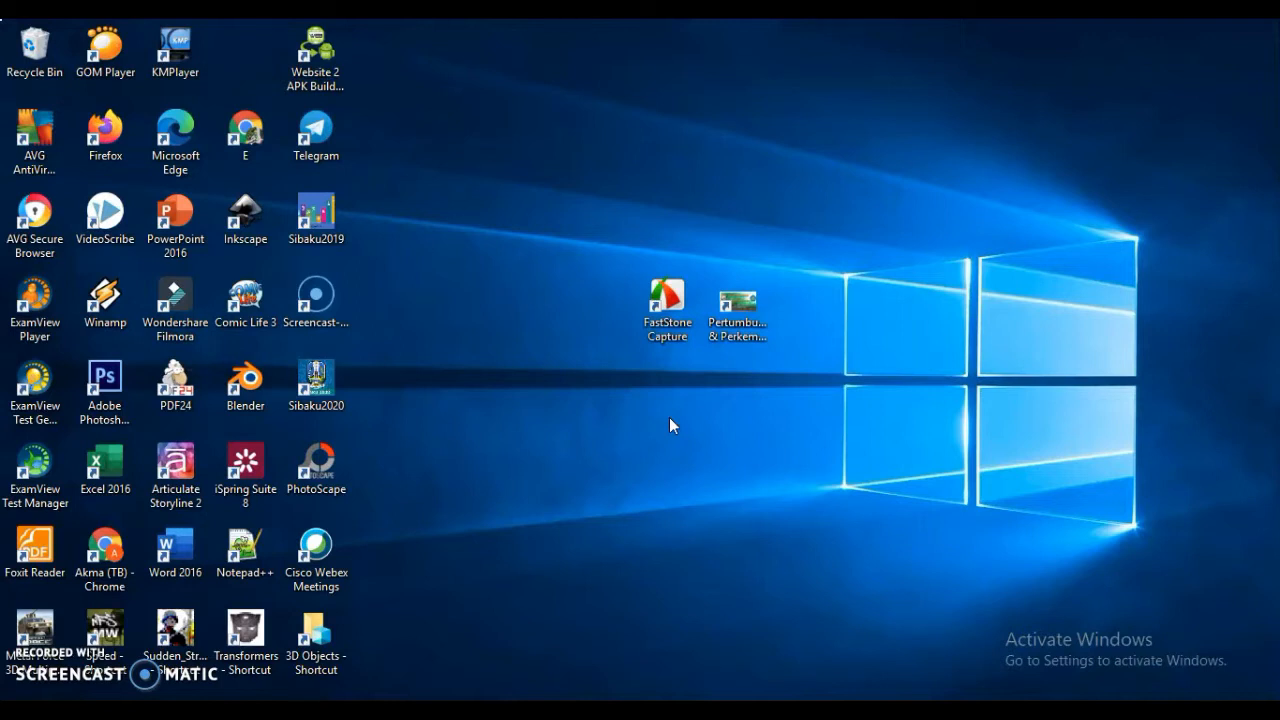
Open the Pertumbuhan & Perkembangan presentation from its desktop shortcut and minimize its window.
left_click(747, 404)
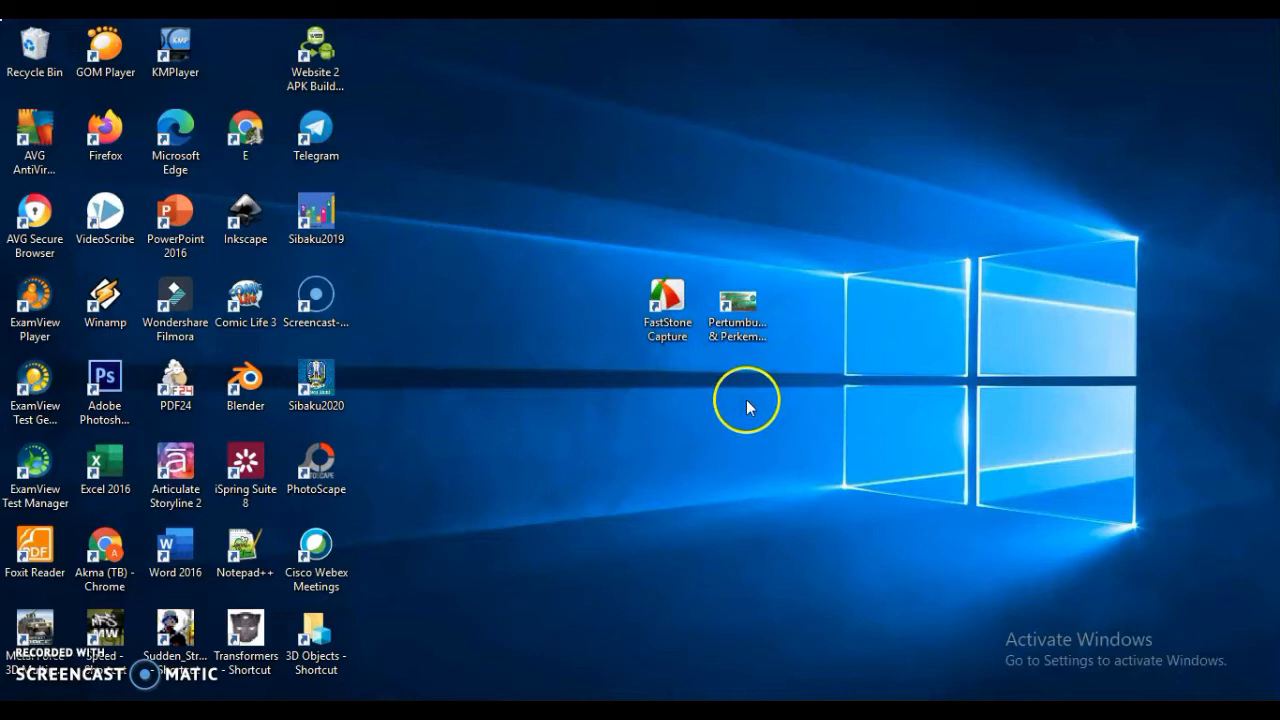
left_click(738, 312)
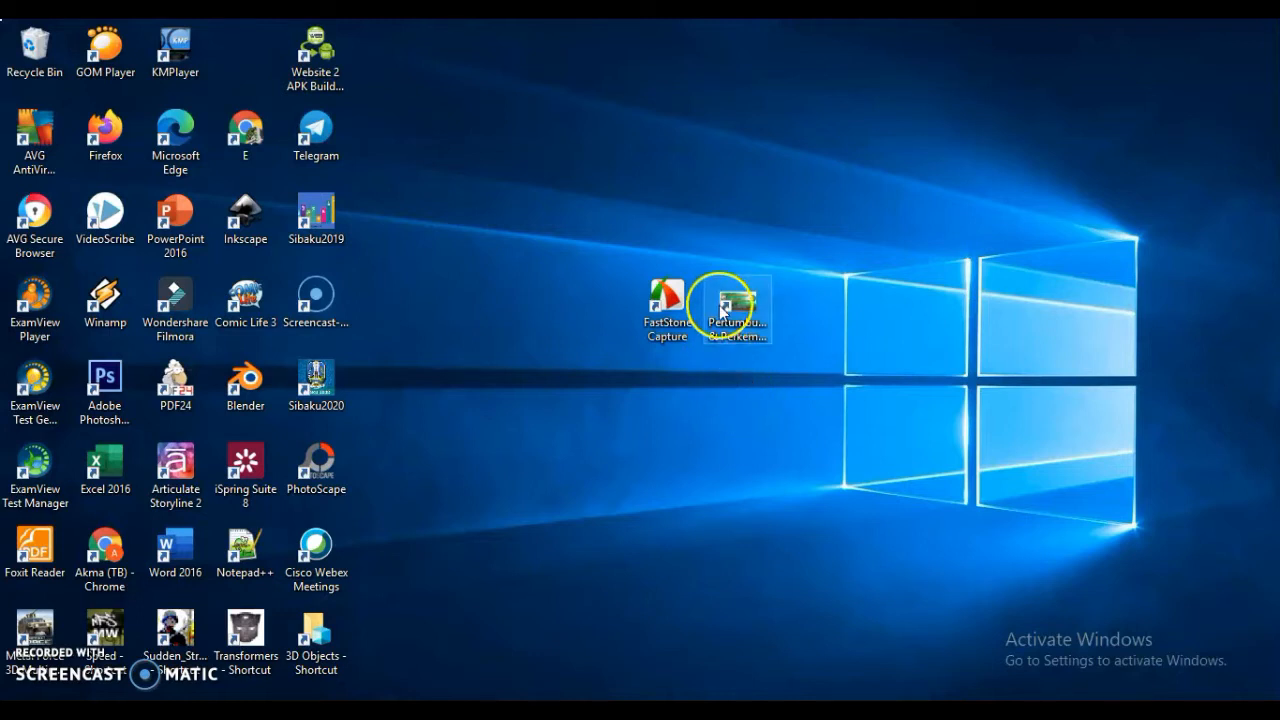
double_click(745, 318)
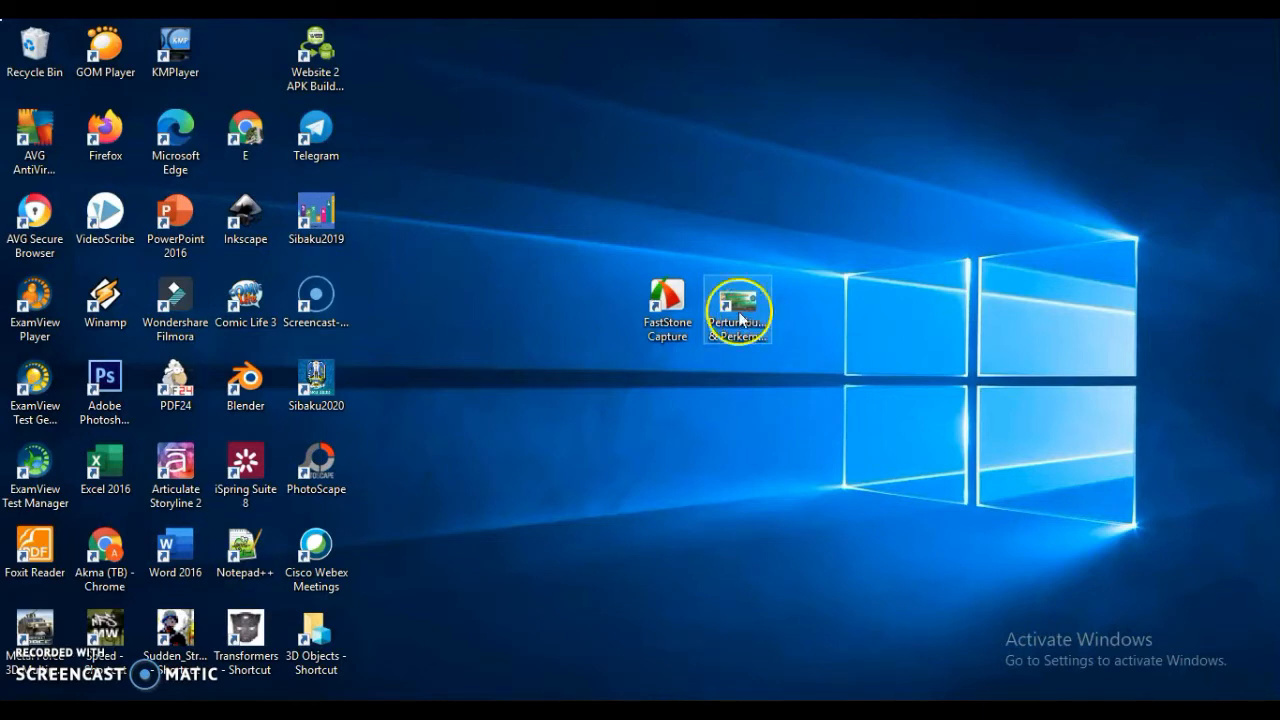
left_click(631, 447)
double_click(745, 318)
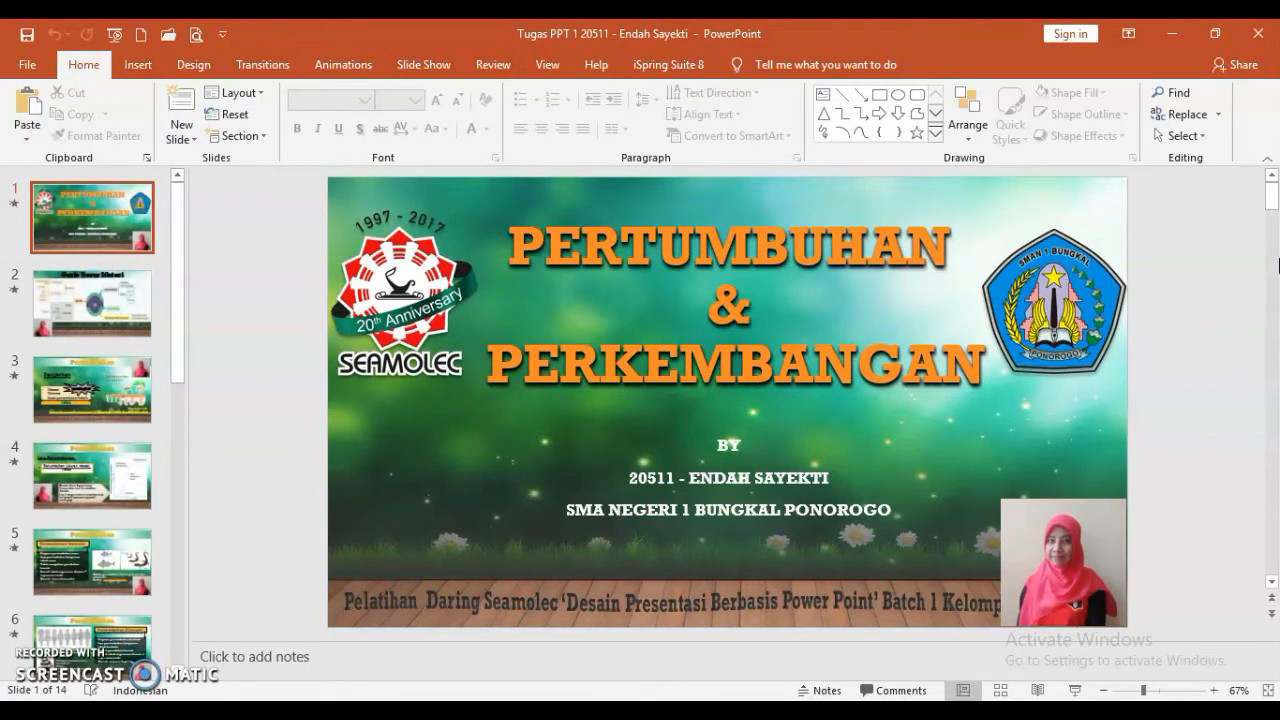
left_click(1271, 200)
left_click(1175, 33)
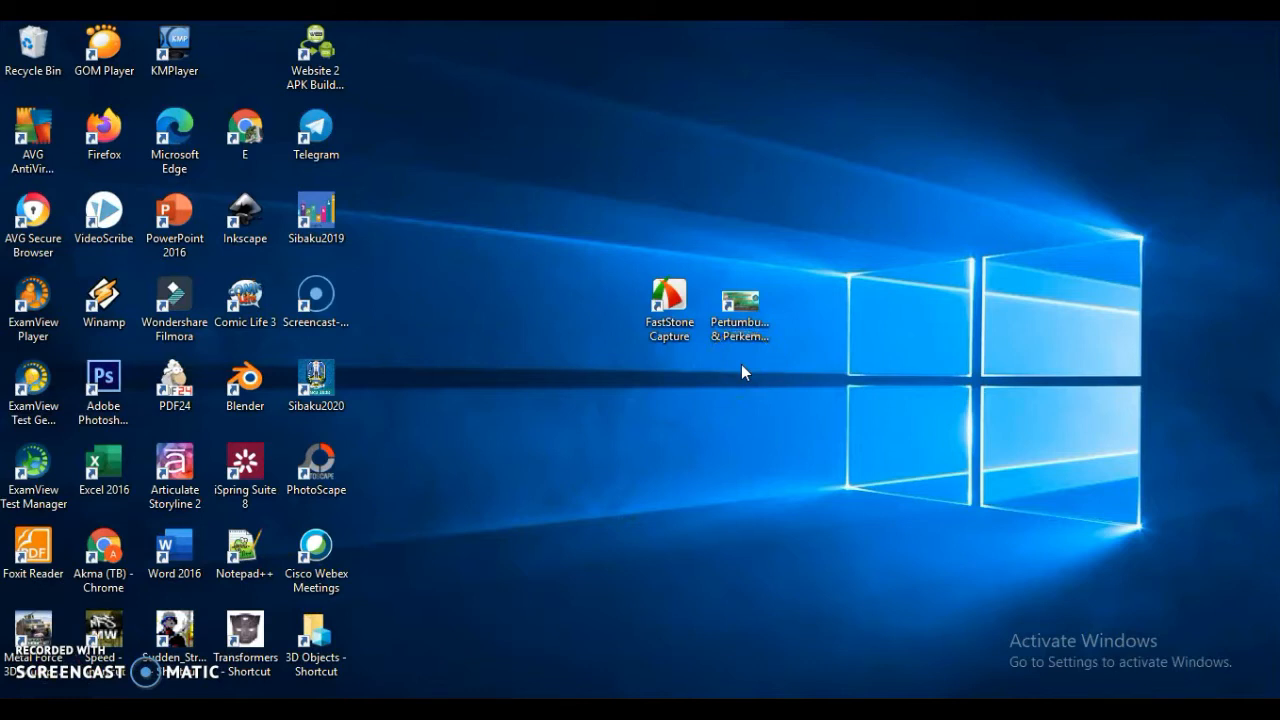
Launch FastStone Capture from its desktop shortcut.
left_click(676, 341)
double_click(676, 339)
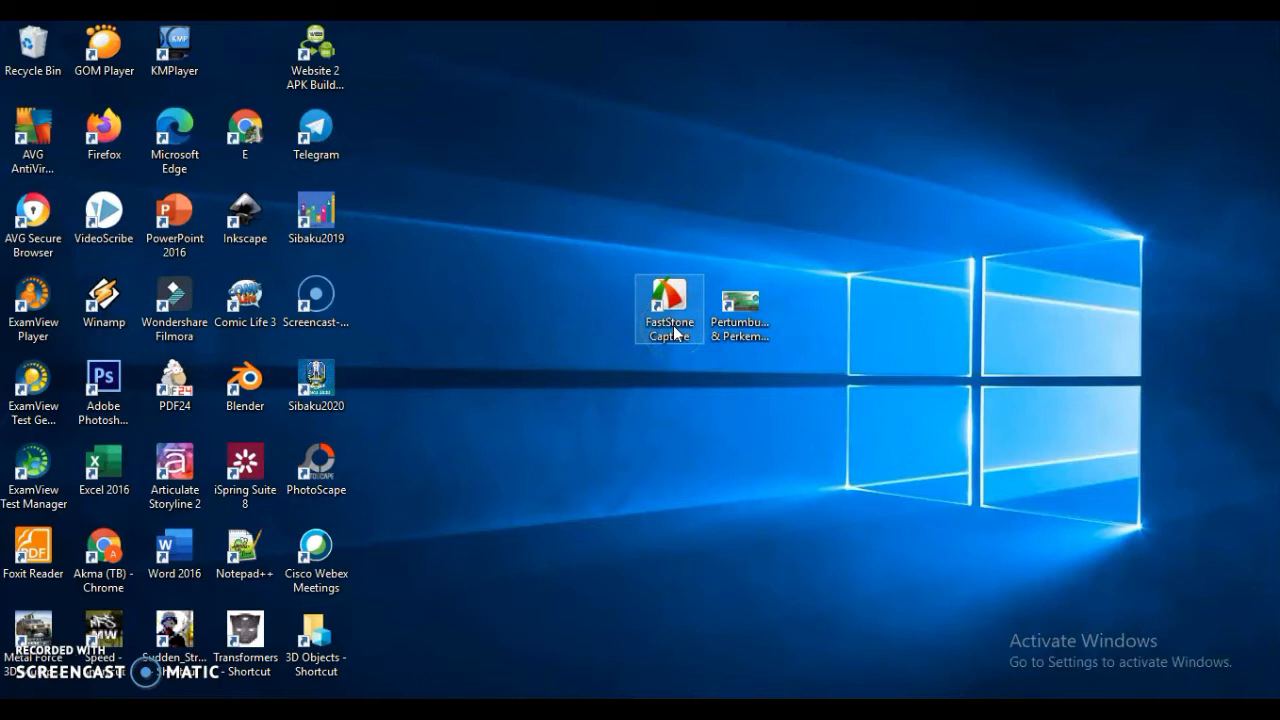
left_click(816, 335)
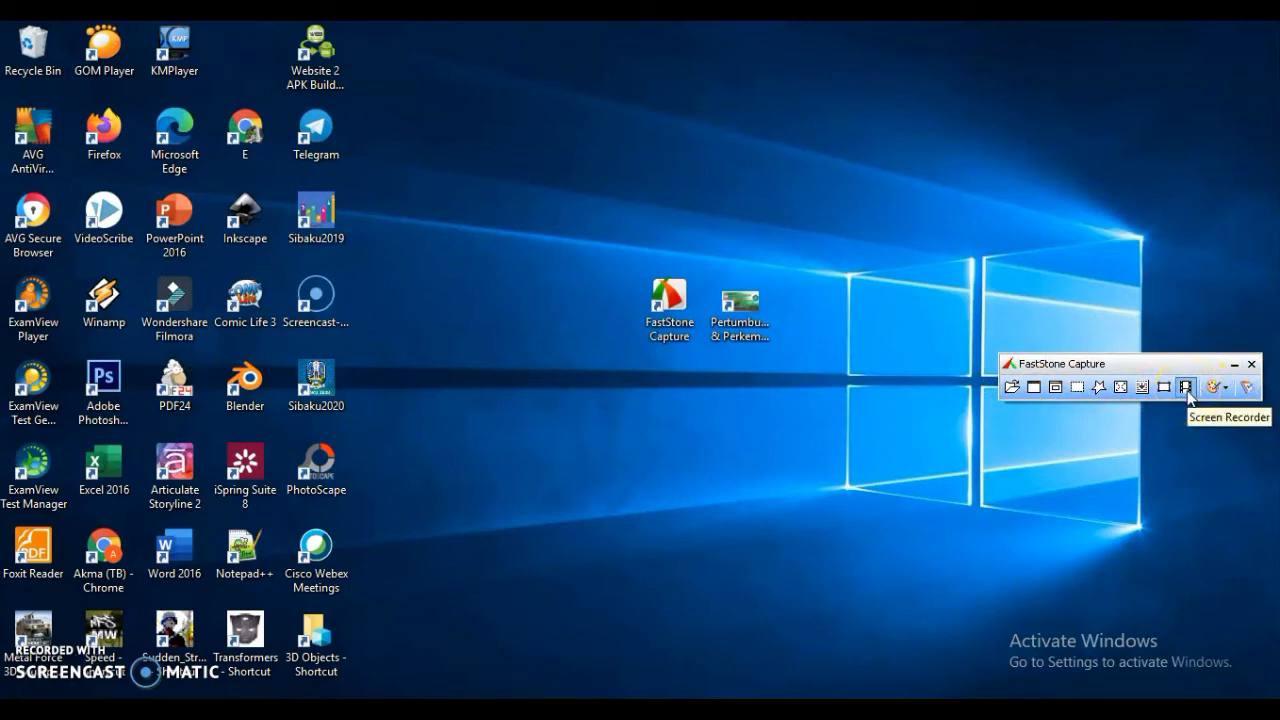
Bring the Pertumbuhan & Perkembangan presentation back up and open FastStone's Screen Recorder over the title slide.
left_click_drag(1186, 398, 741, 266)
left_click(750, 318)
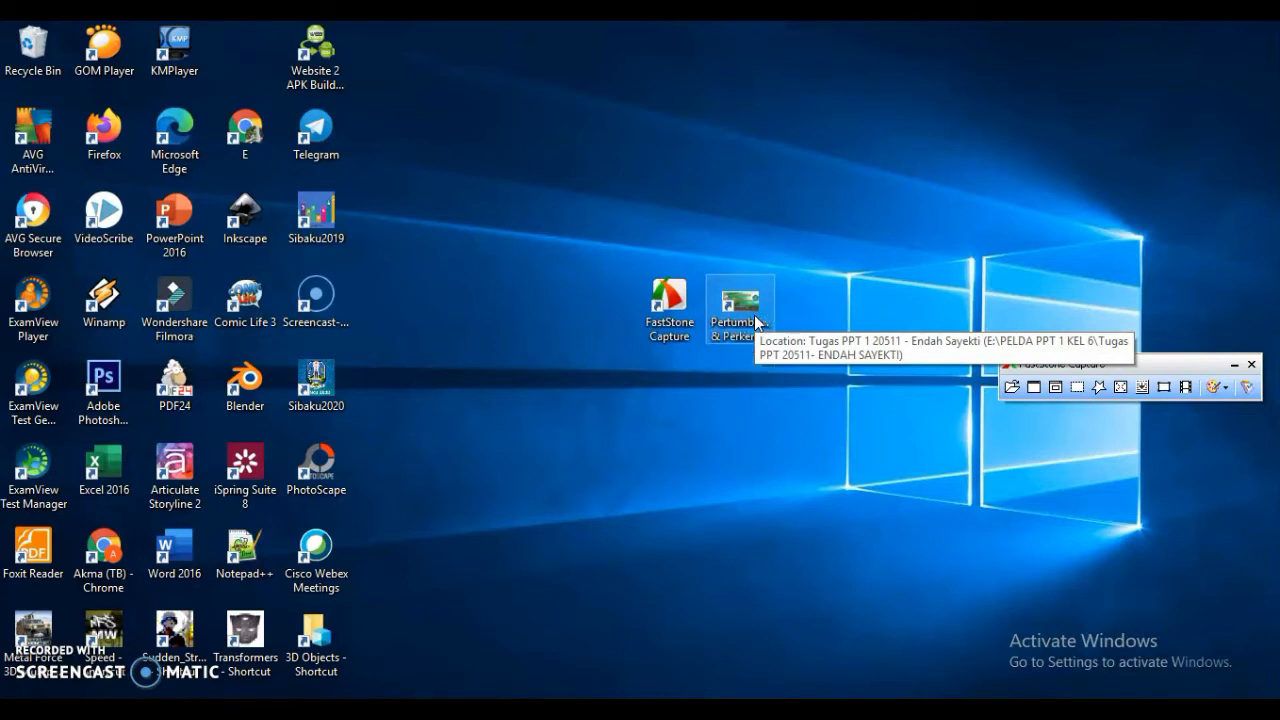
double_click(757, 322)
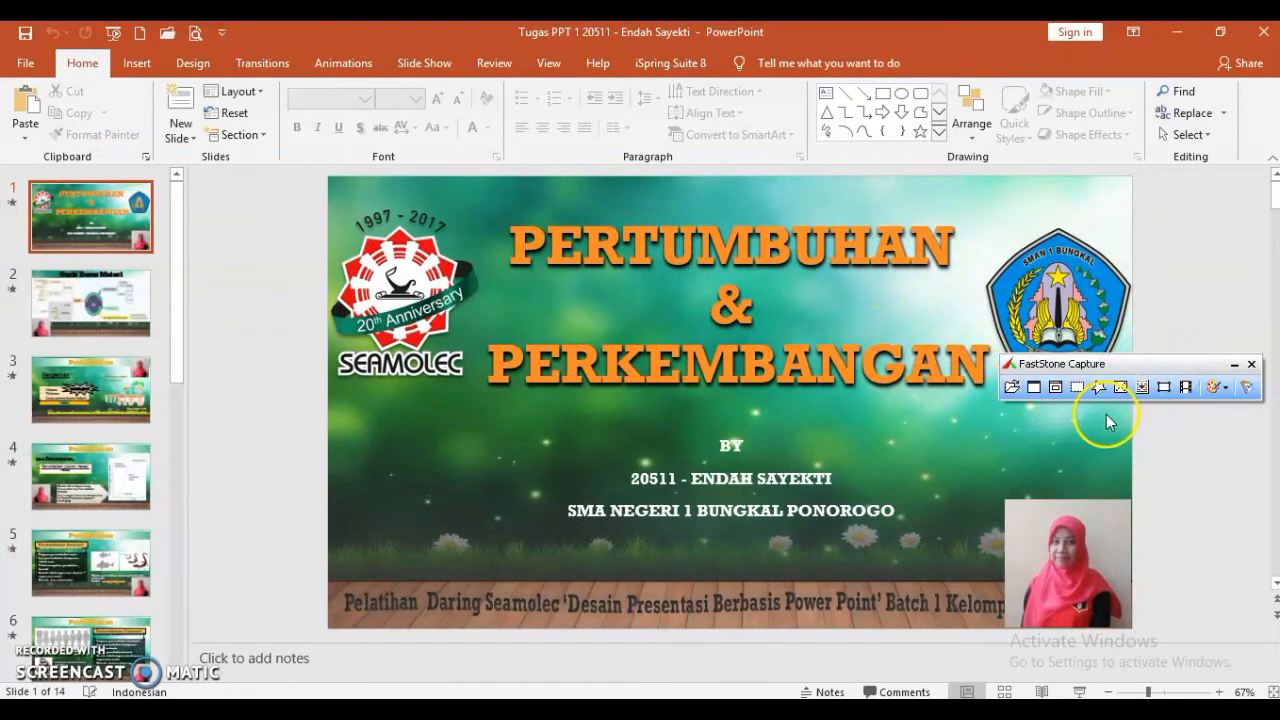
left_click(1186, 390)
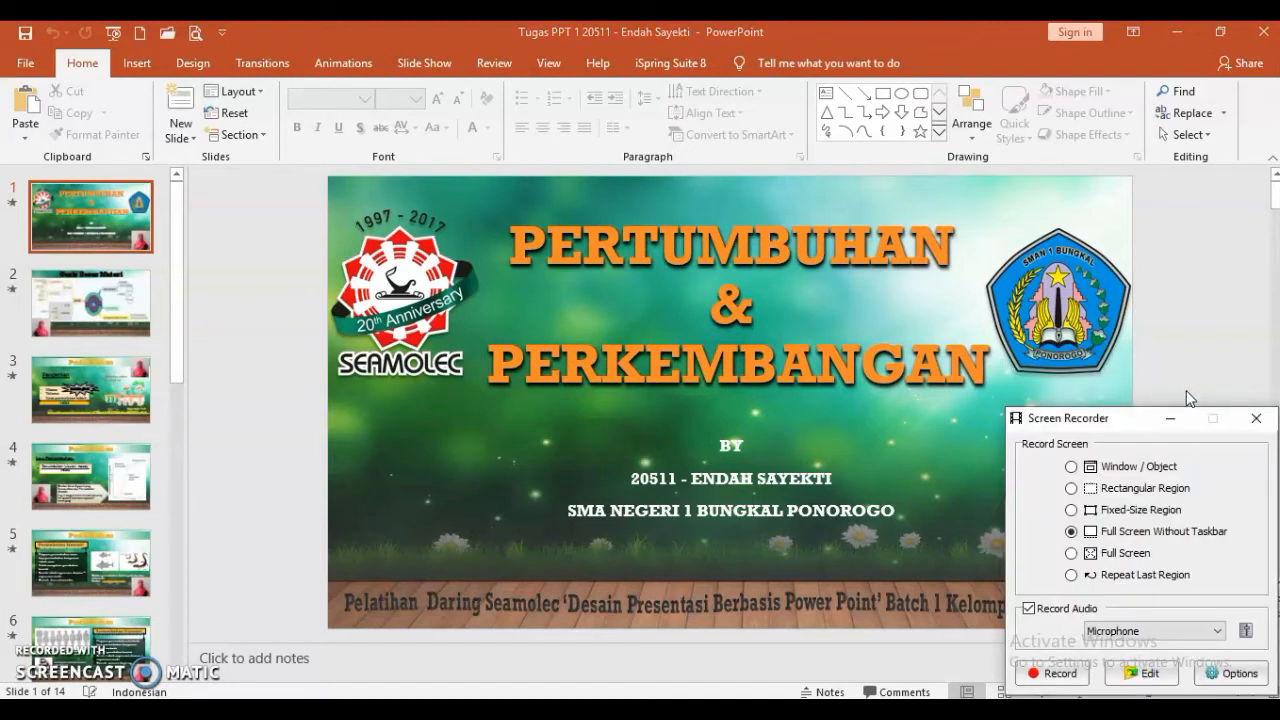
left_click_drag(1143, 424, 1088, 236)
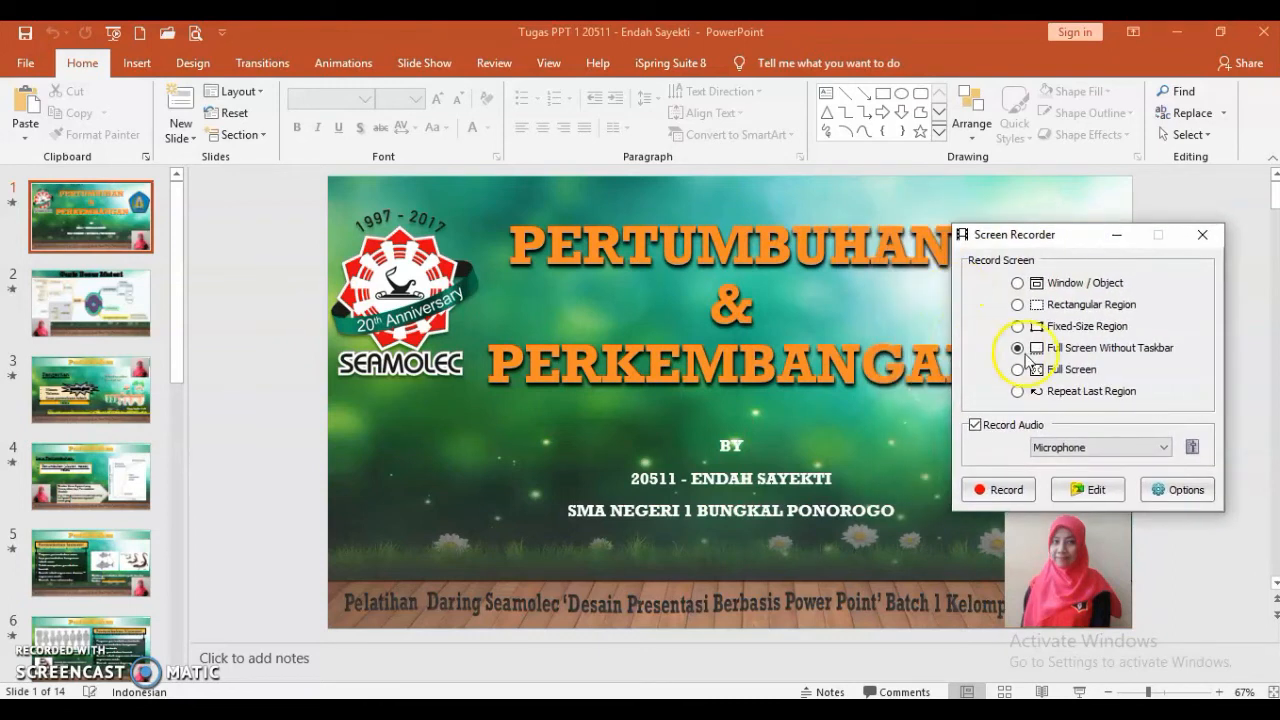
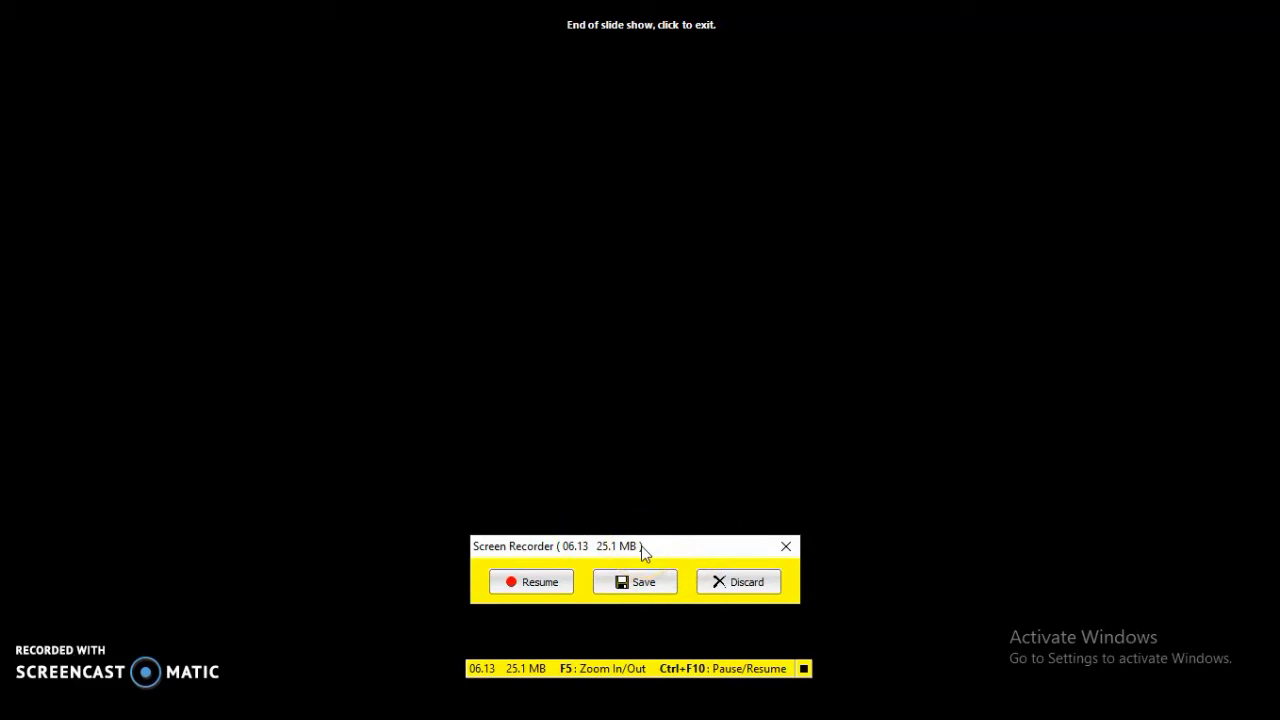
Choose to save the finished recording and set its destination to the 2020 2021 folder on HIBURAN (D:).
left_click(660, 584)
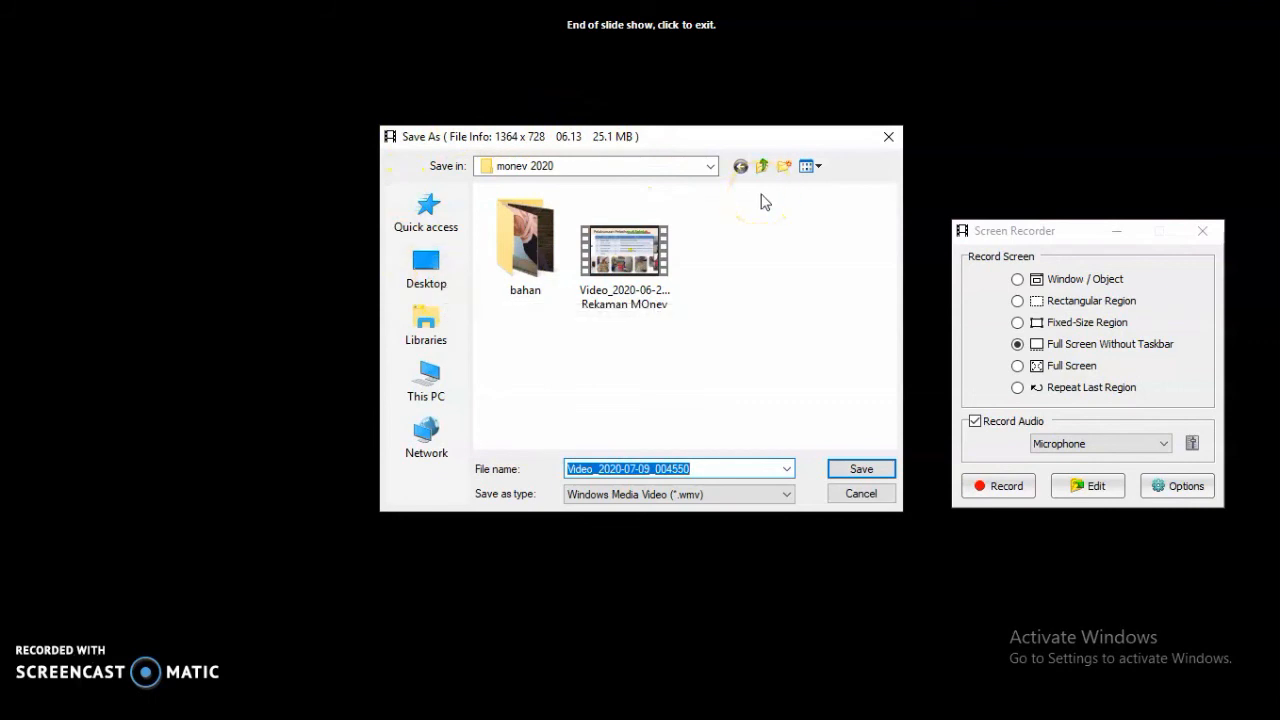
left_click(710, 170)
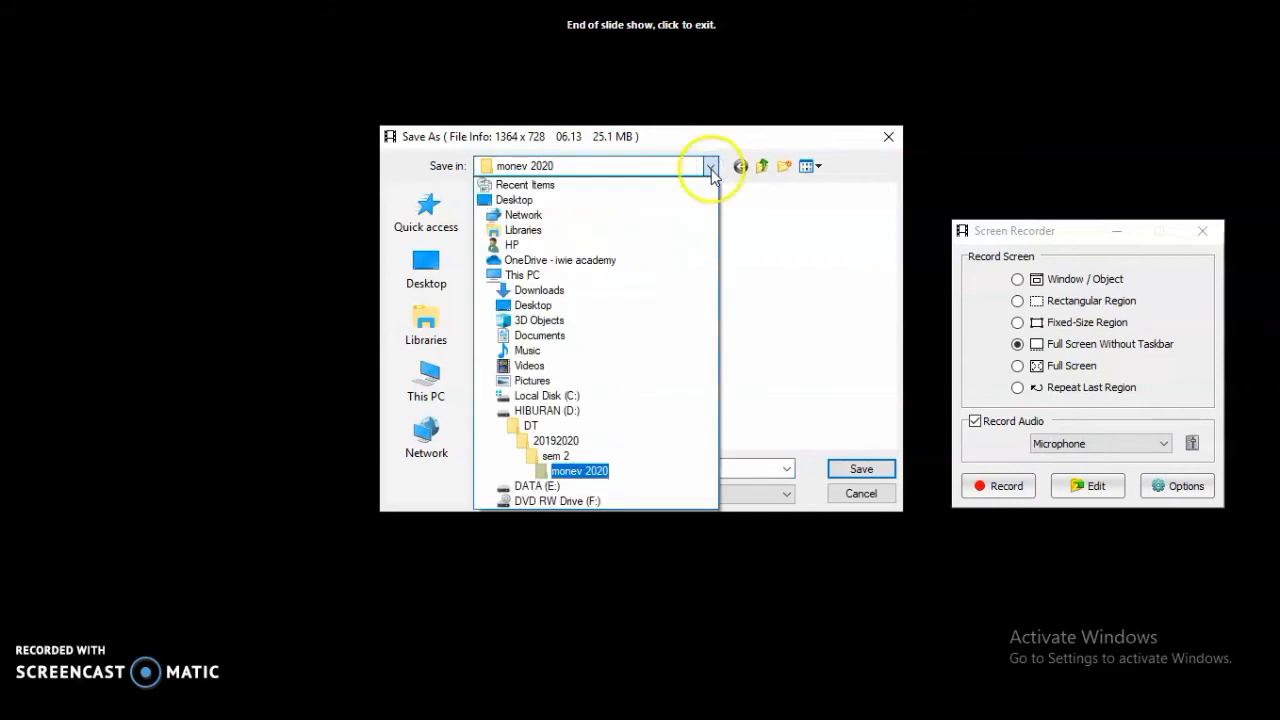
left_click(711, 169)
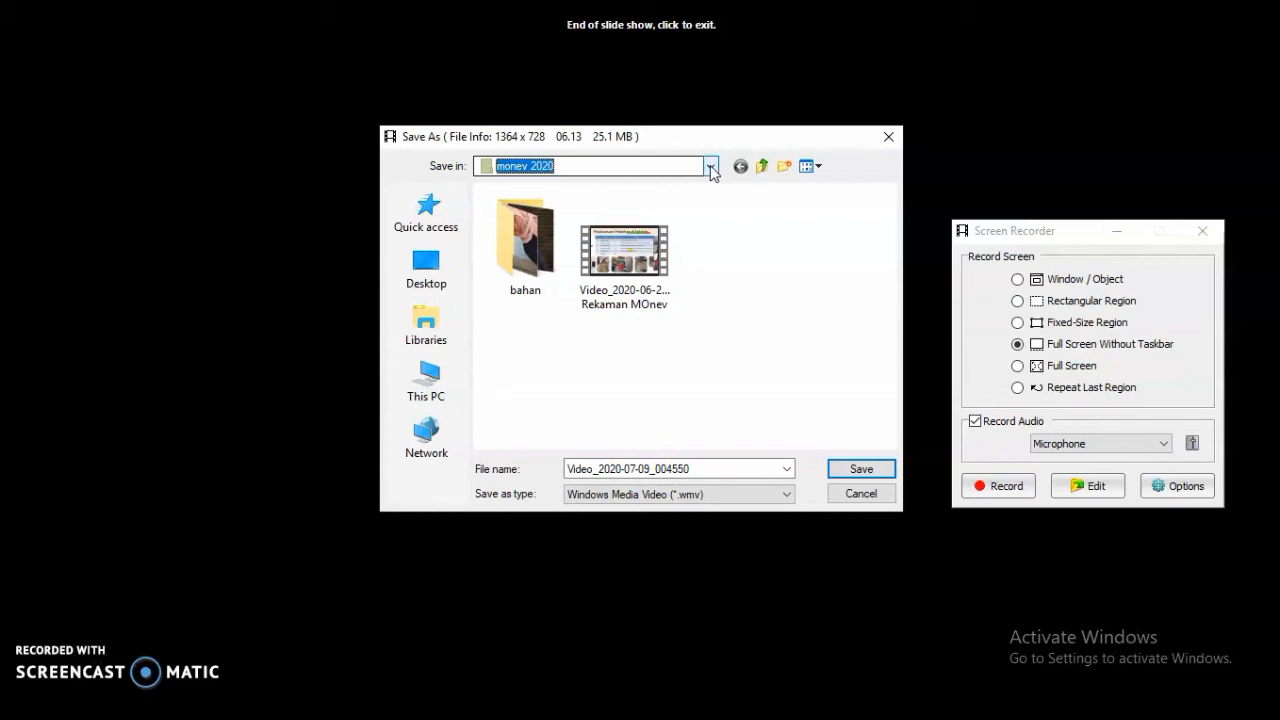
left_click(711, 169)
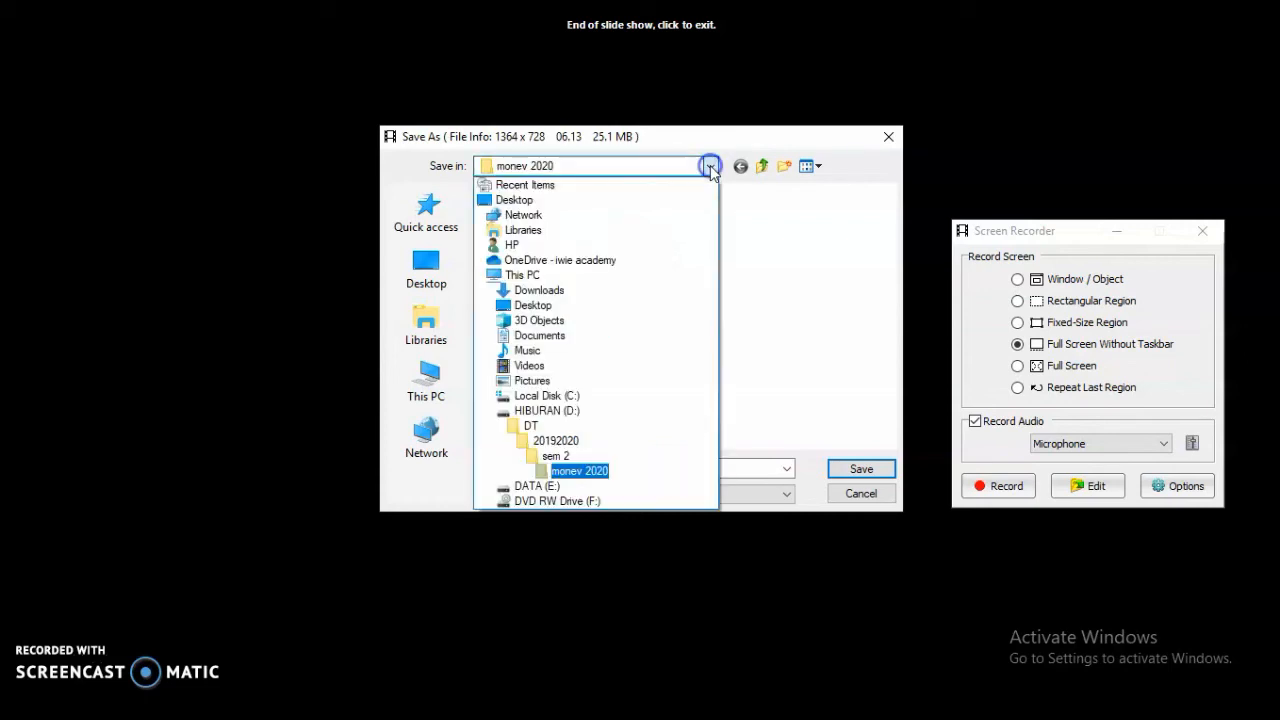
left_click(639, 410)
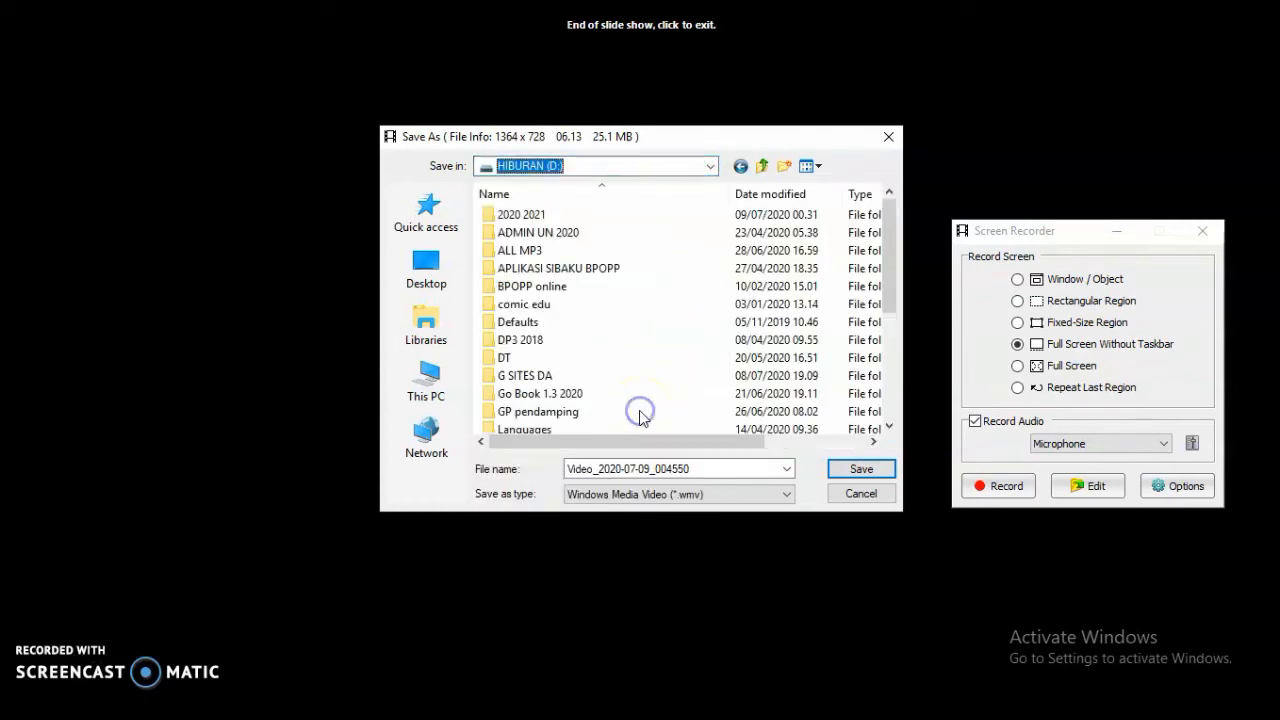
double_click(612, 214)
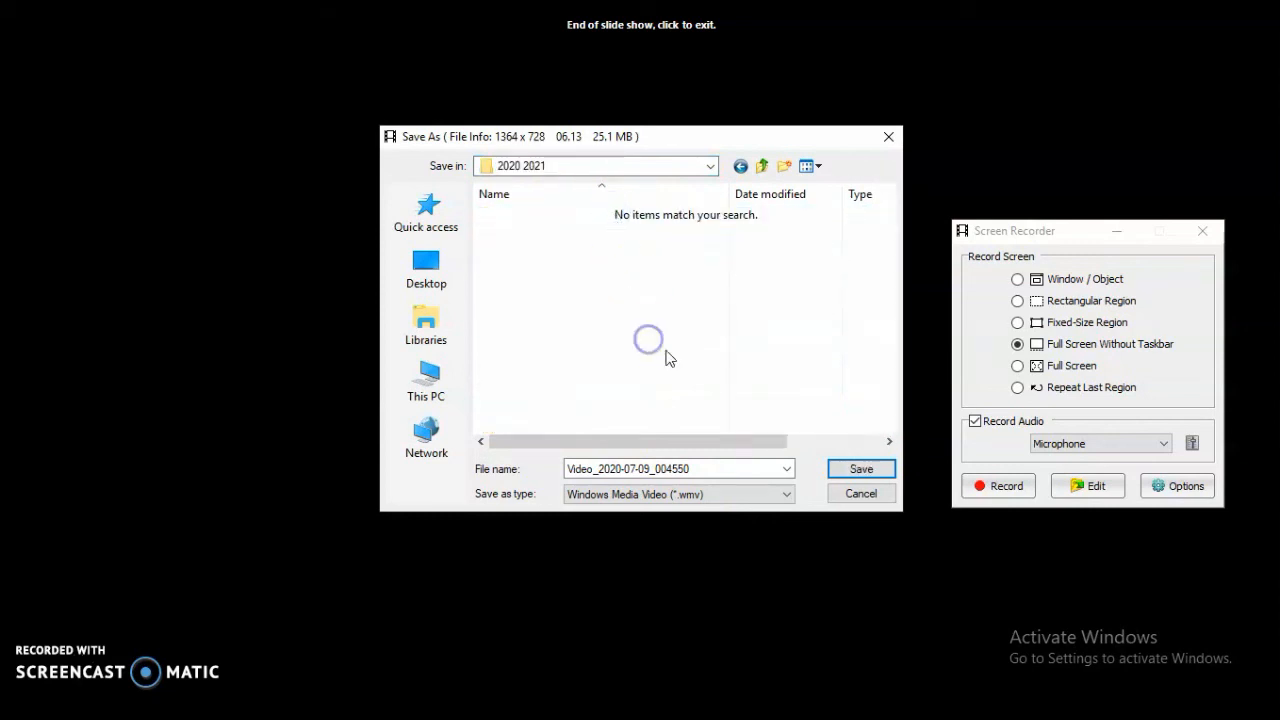
Name the recording "VIdeo Materi Pertumbuhan & Perkembangan" and save it as a Windows Media Video.
double_click(737, 466)
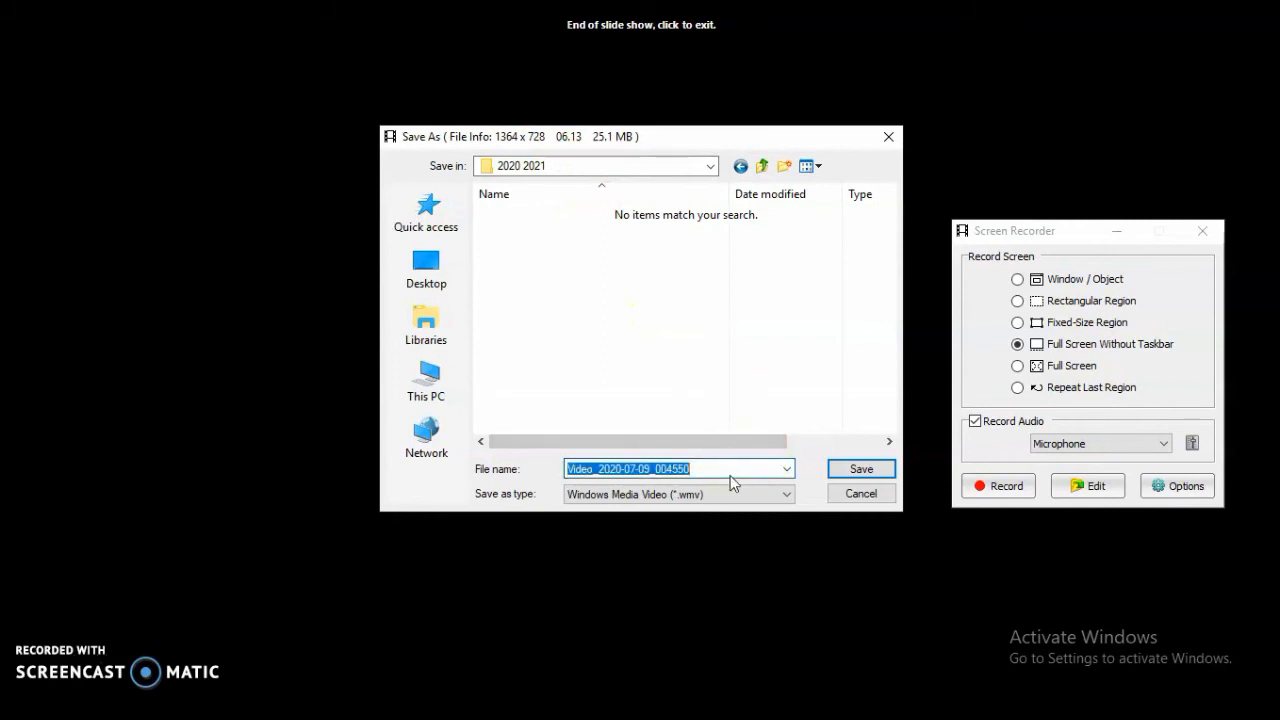
type("VI")
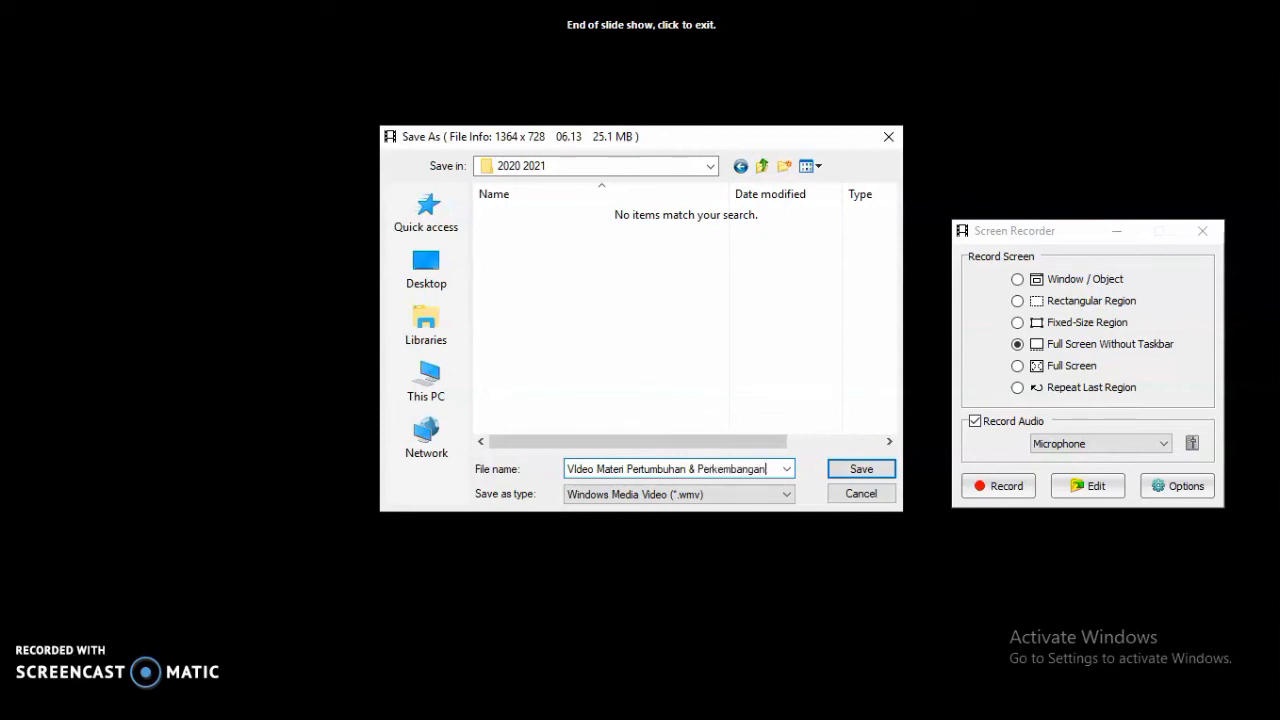
left_click(861, 471)
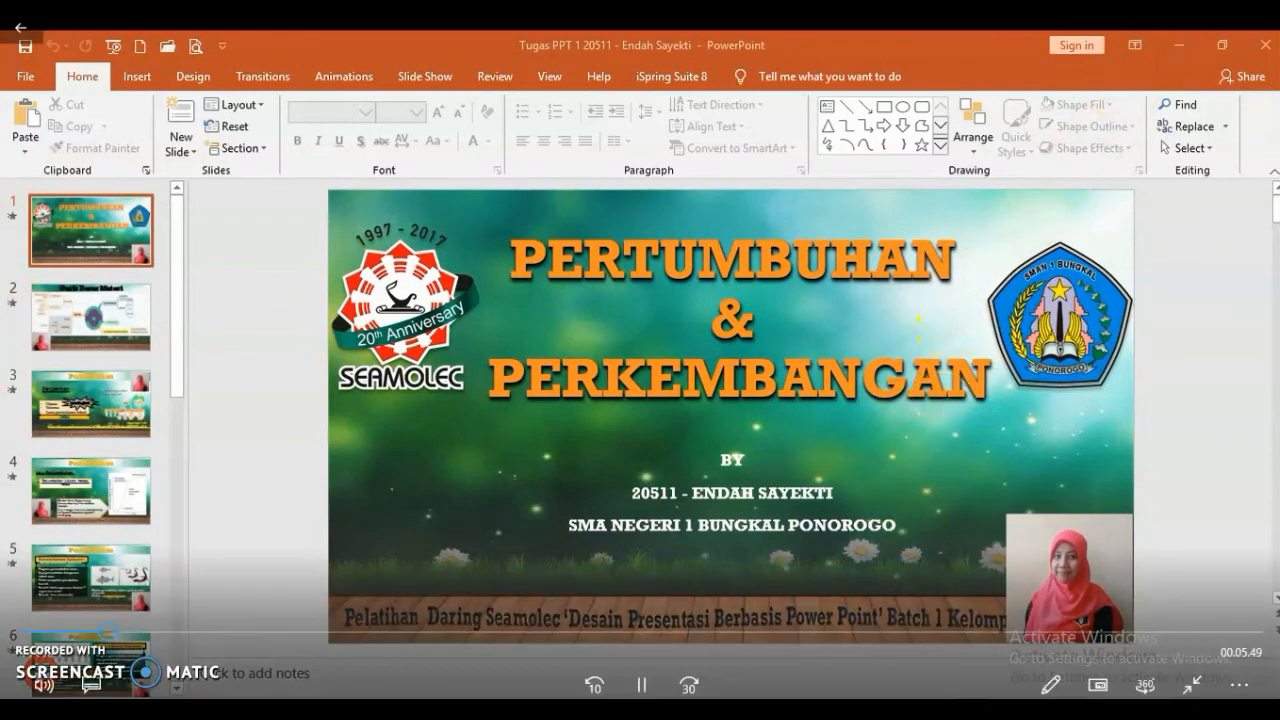
Pause the playback of the saved recording and close the video player.
left_click(645, 688)
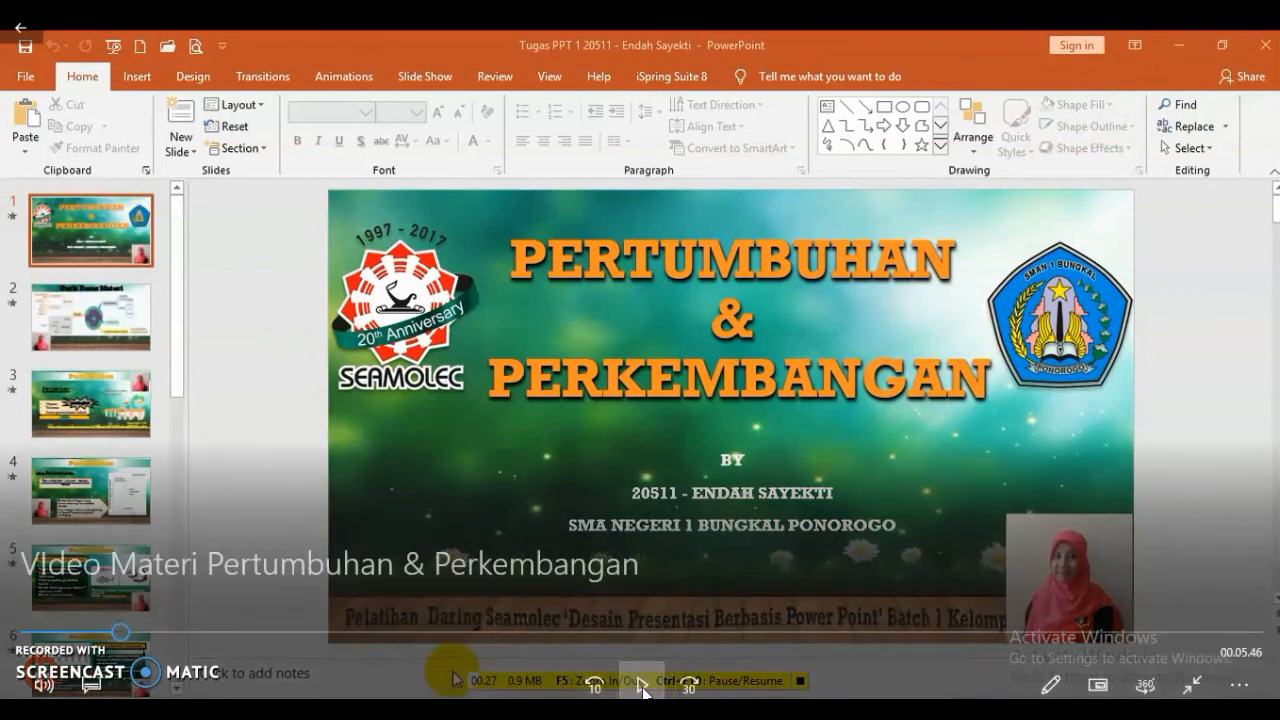
left_click(1263, 40)
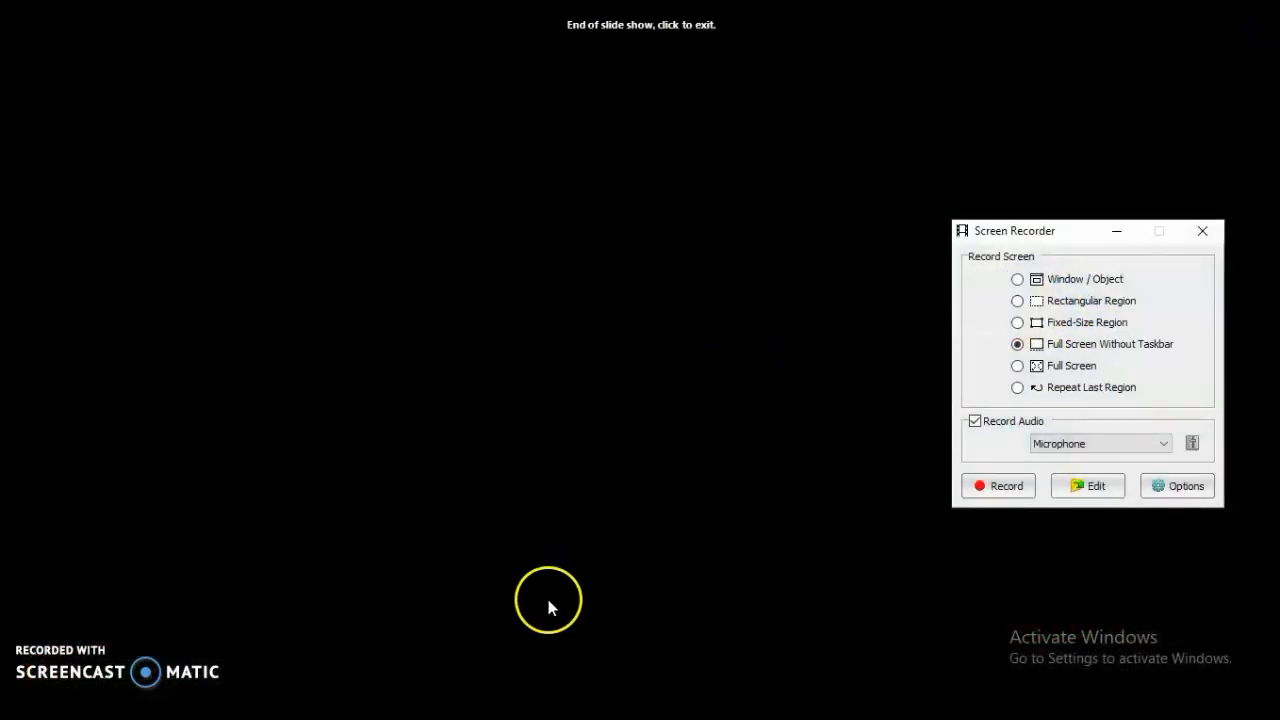
left_click(42, 667)
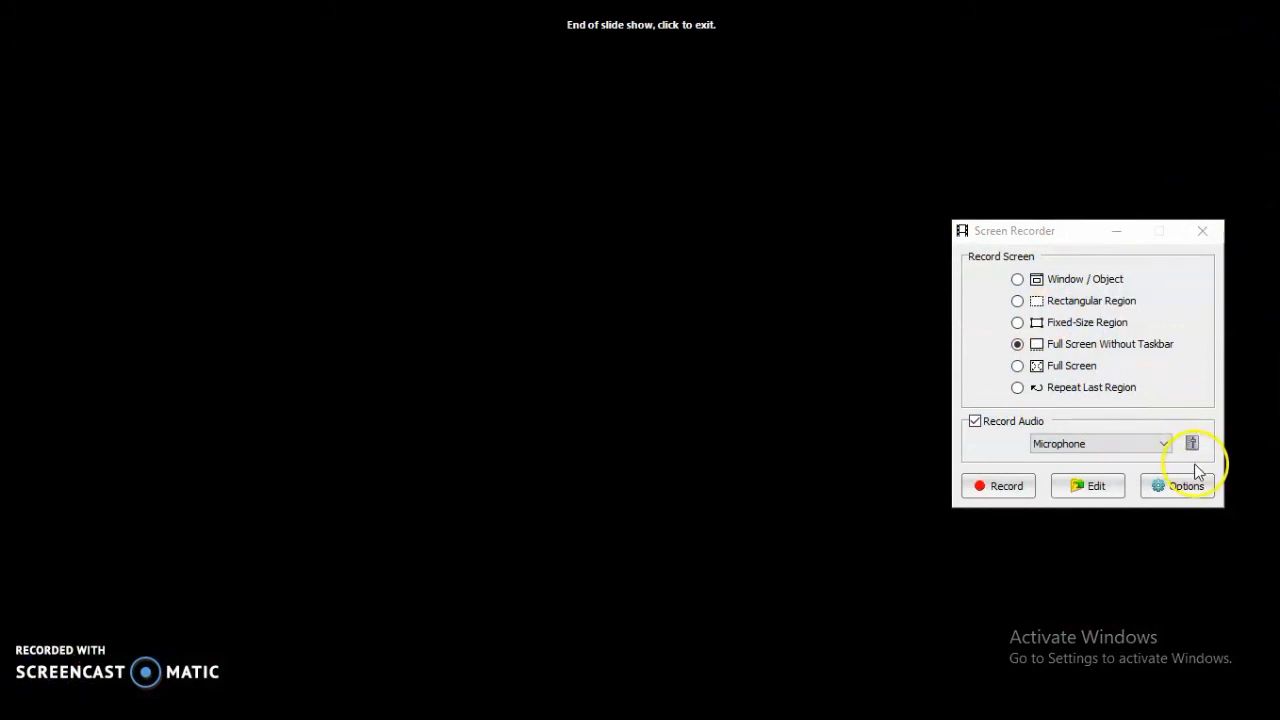
Close the Screen Recorder and leave the ended slide show, minimizing the presentation window.
left_click(1203, 232)
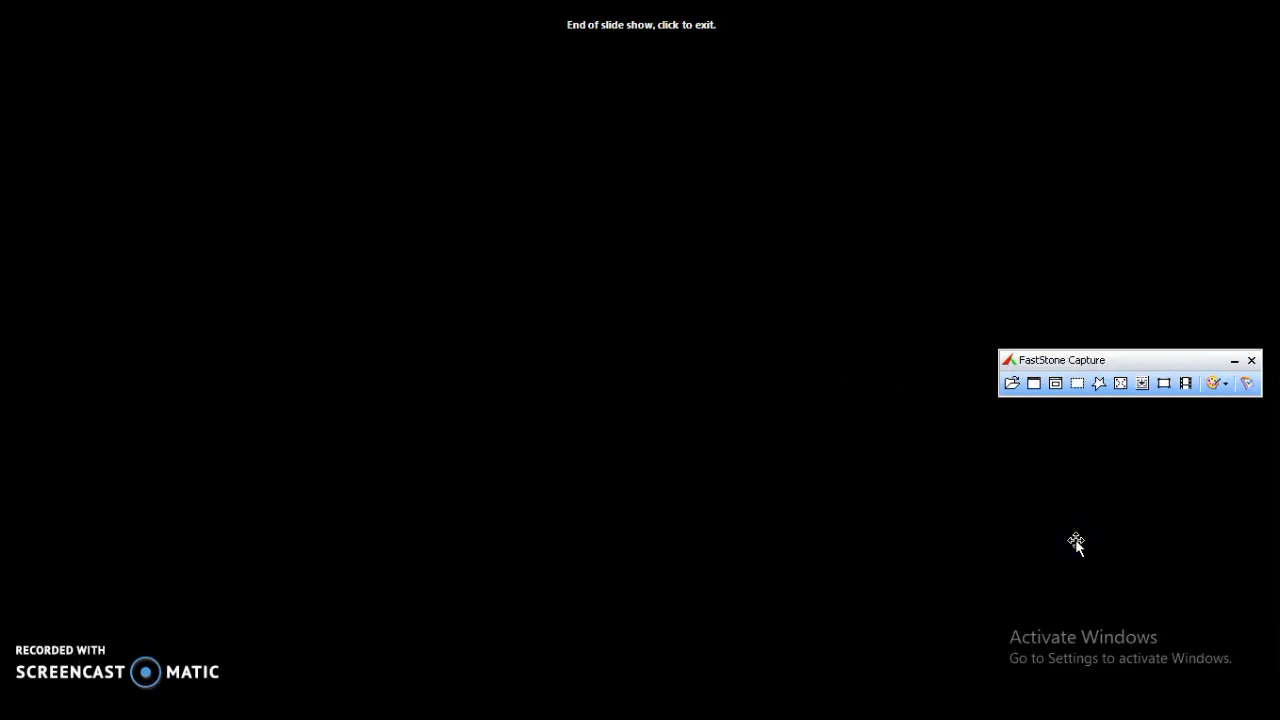
left_click(1077, 546)
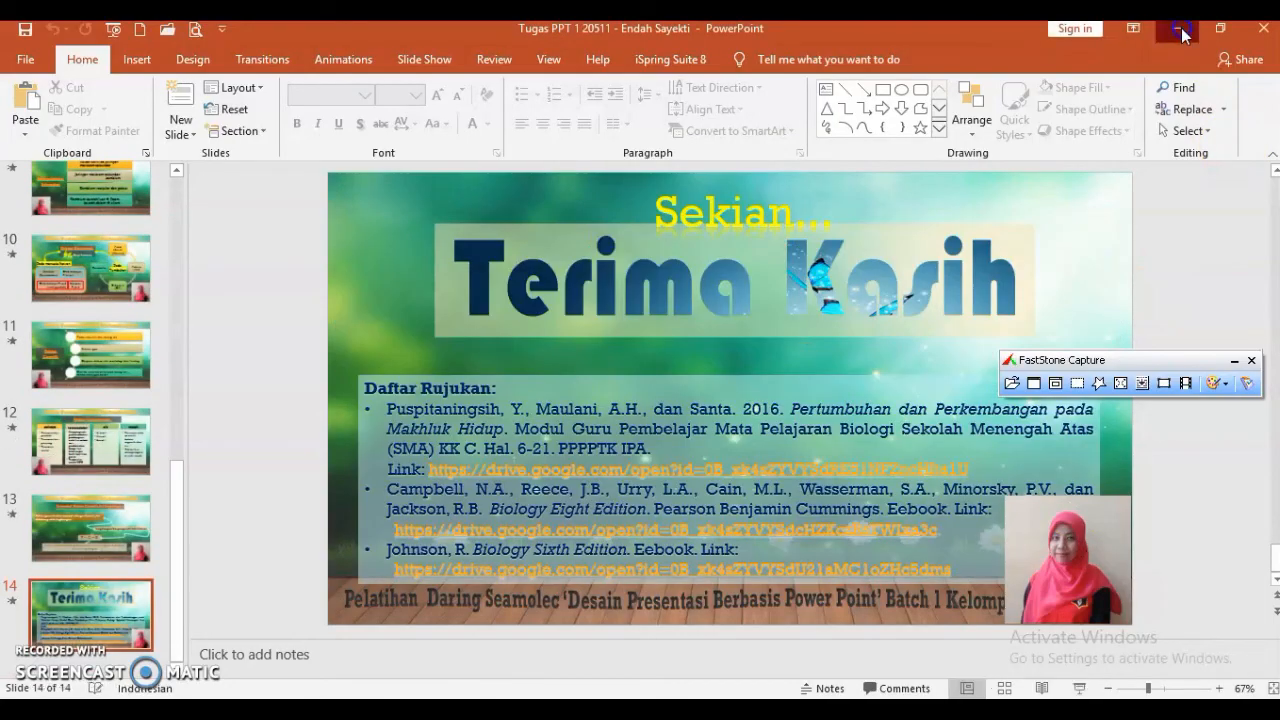
left_click(1176, 28)
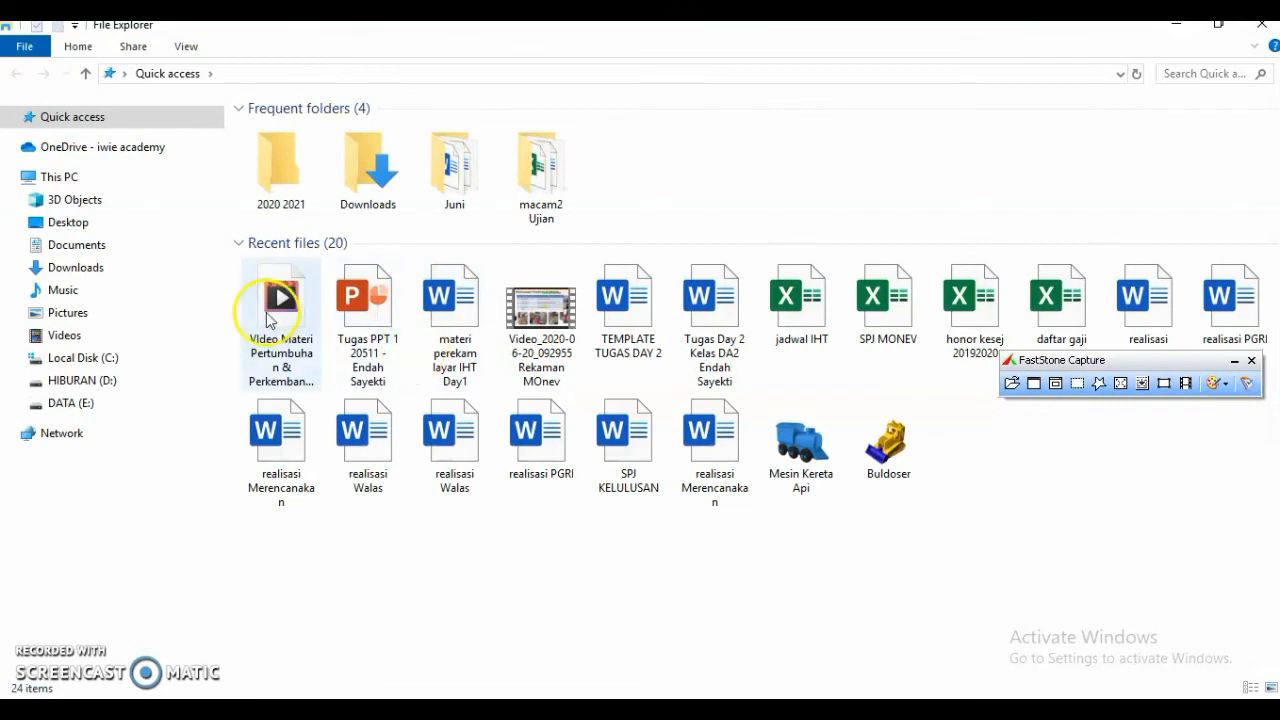
Open the 2020 2021 folder in File Explorer and check the saved recording's full name and file type.
double_click(282, 198)
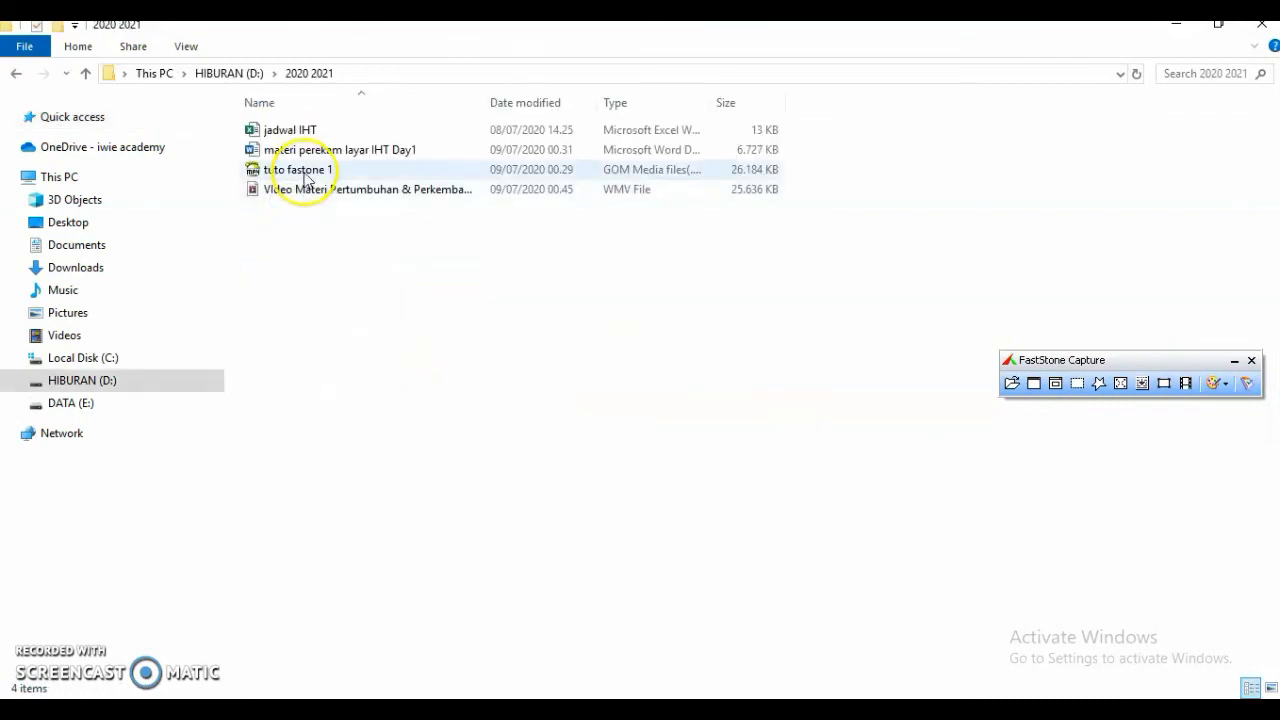
left_click(296, 170)
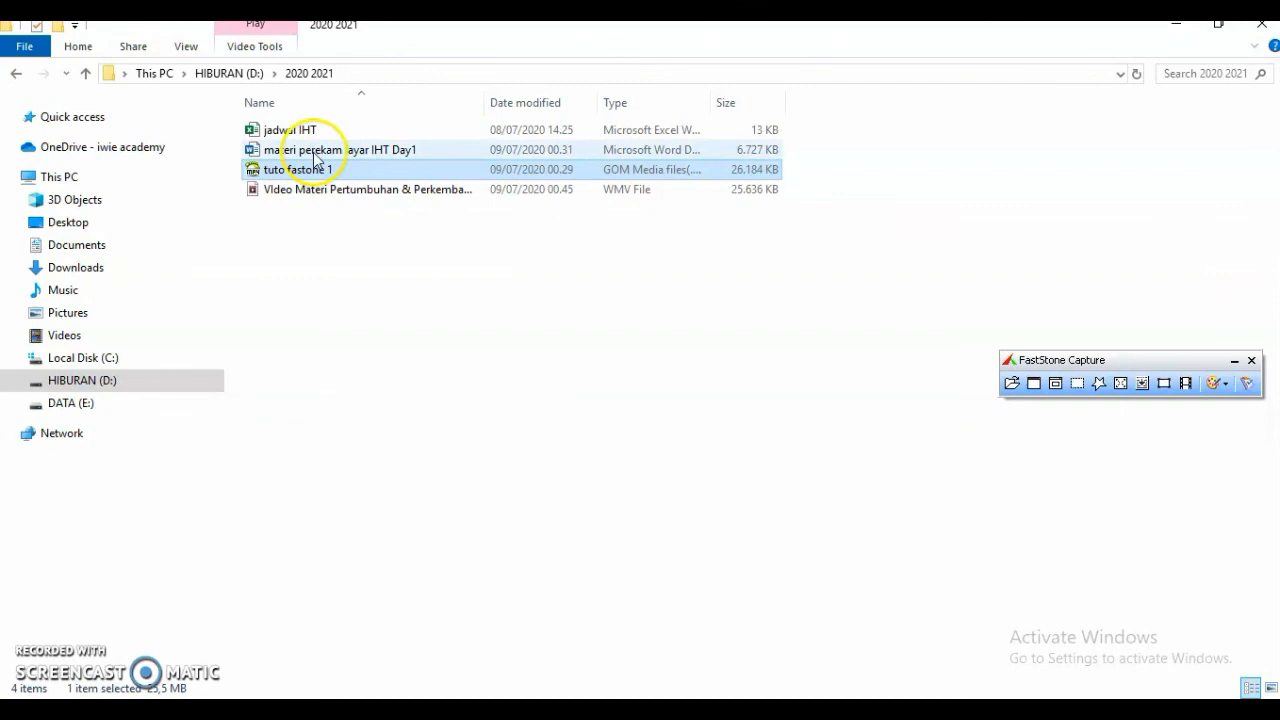
left_click(324, 193)
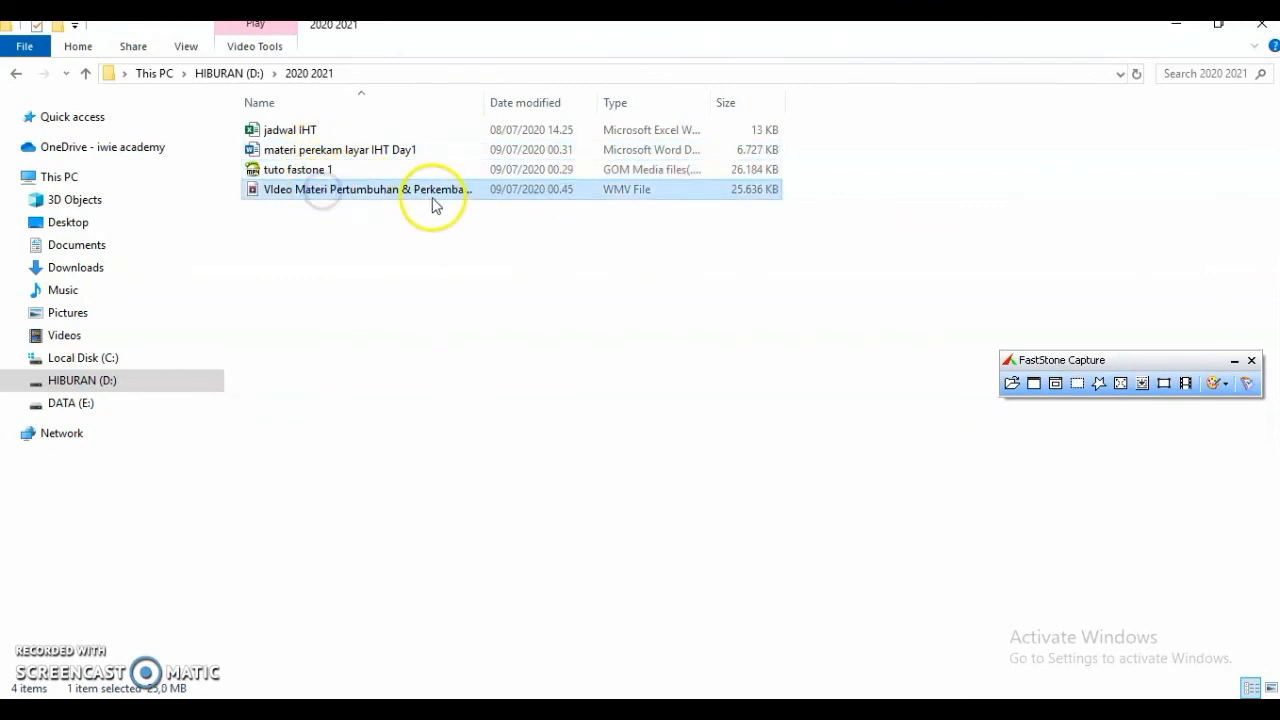
left_click_drag(484, 101, 606, 104)
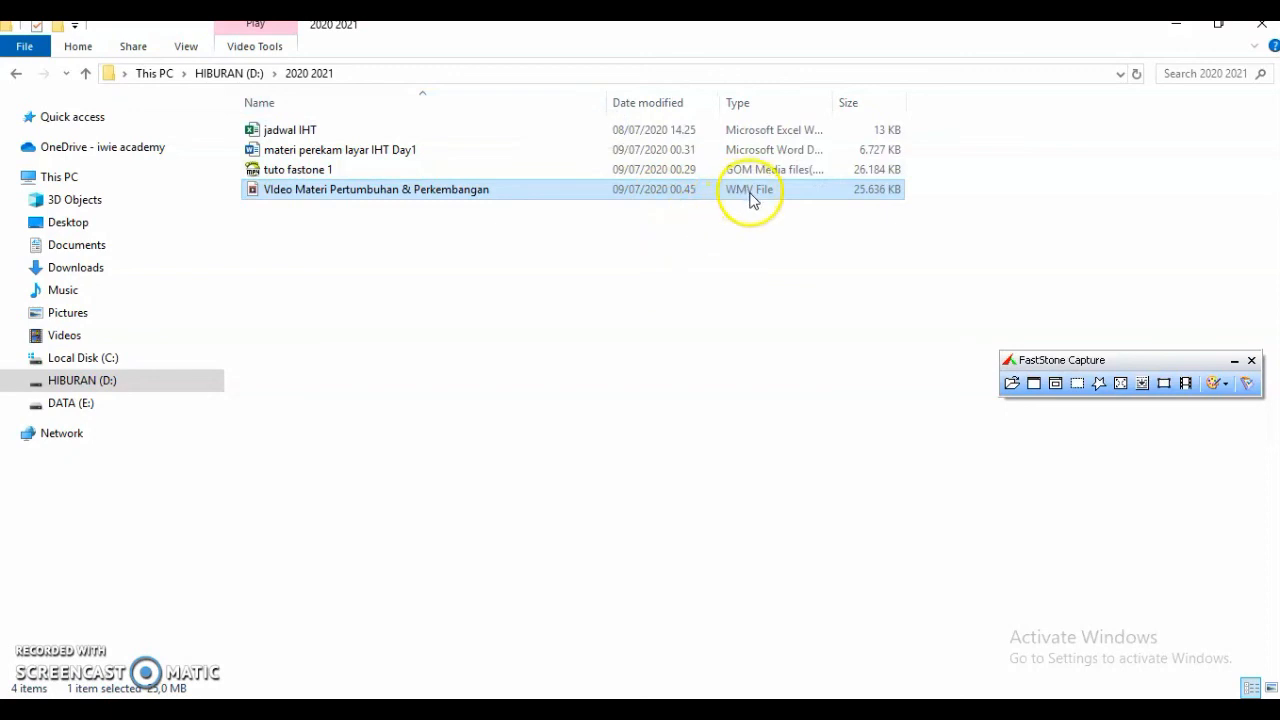
left_click(836, 229)
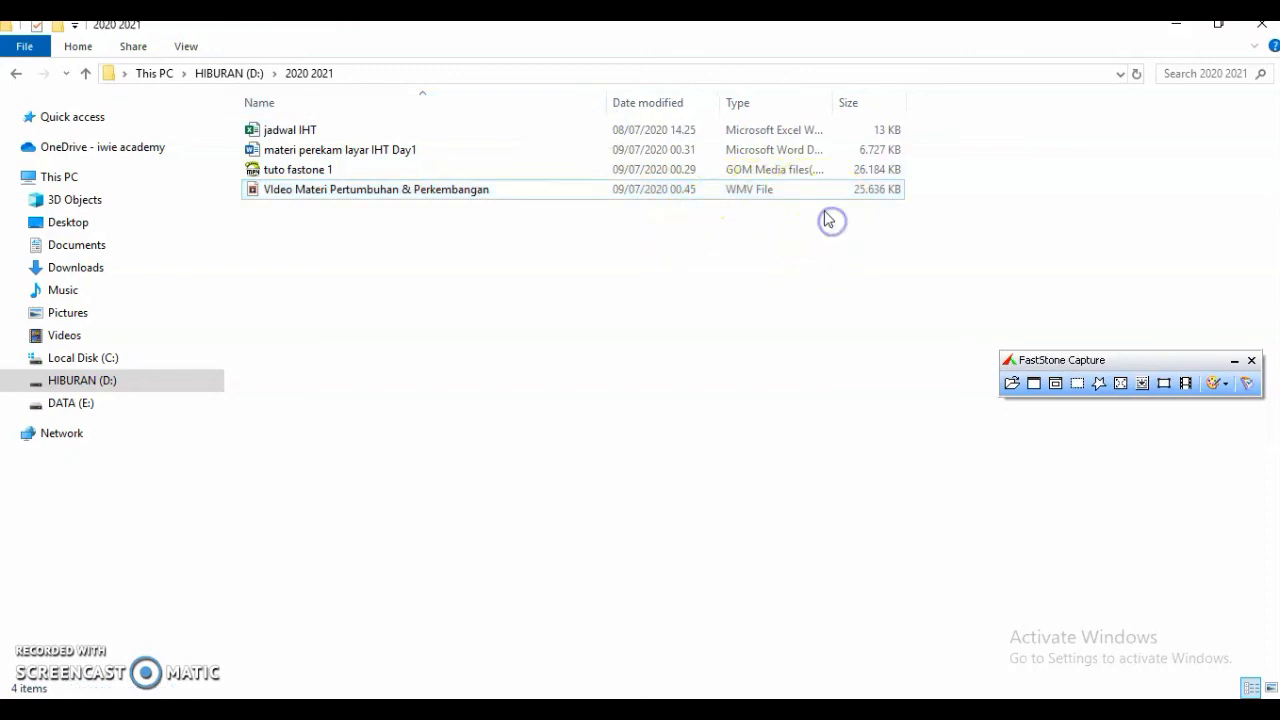
left_click(757, 191)
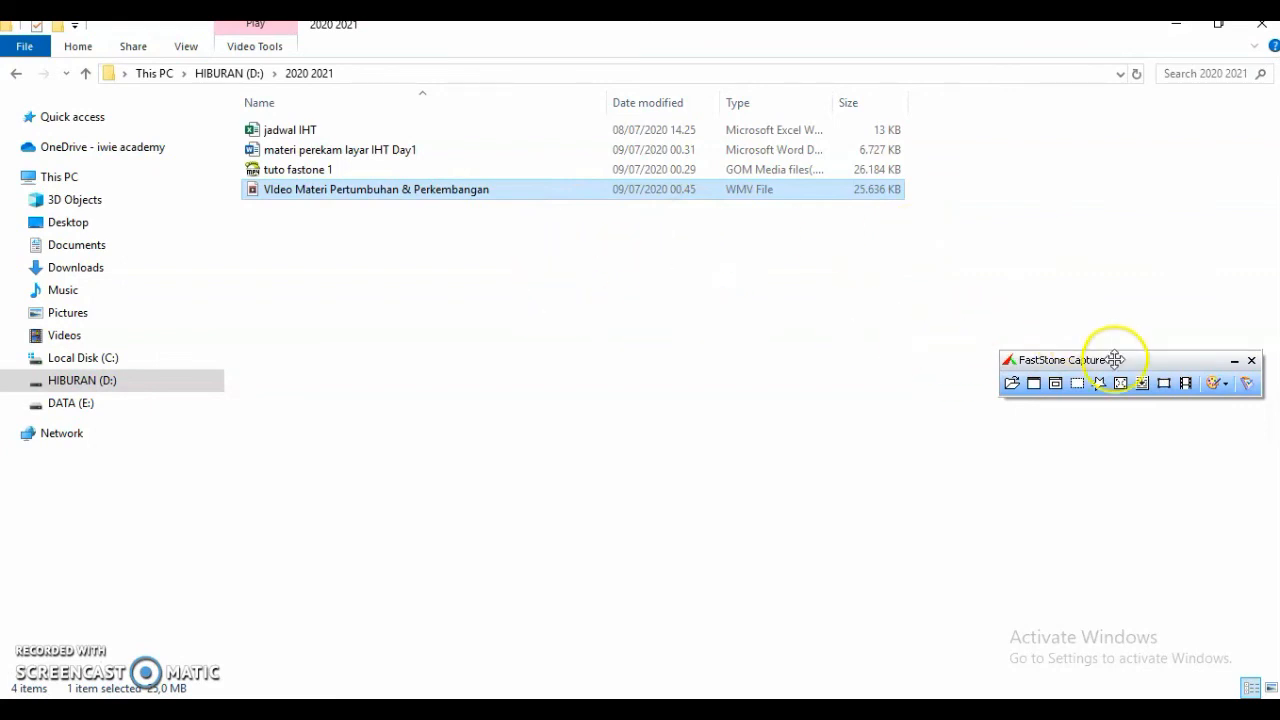
Minimize the folder window and move the FastStone Capture toolbar below the two shortcuts in the middle of the desktop.
left_click_drag(1121, 362, 678, 329)
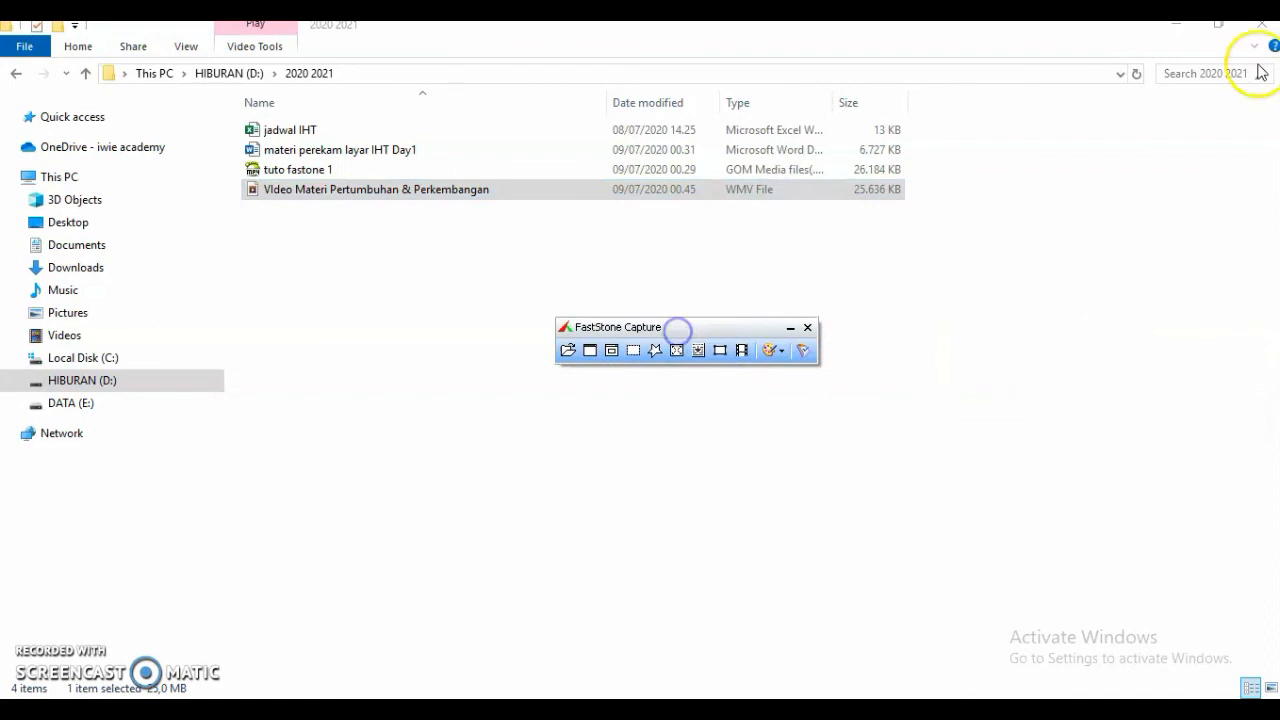
left_click(1177, 30)
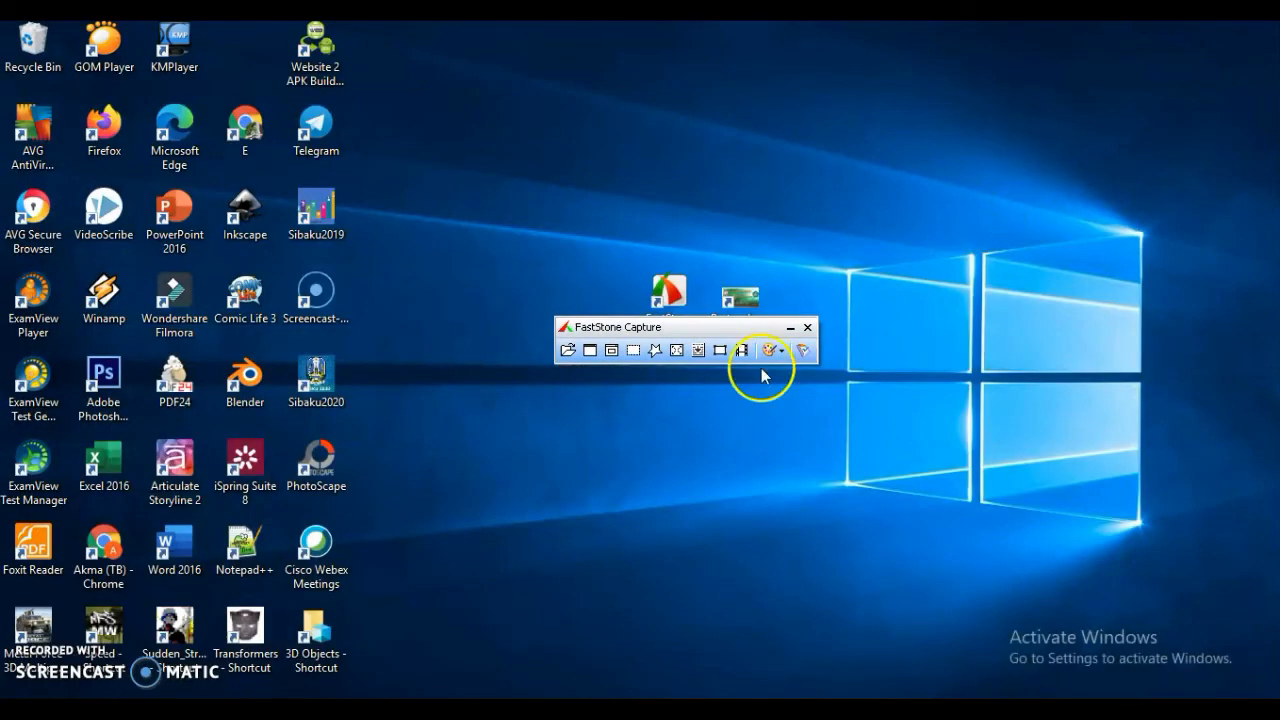
left_click_drag(723, 333, 748, 388)
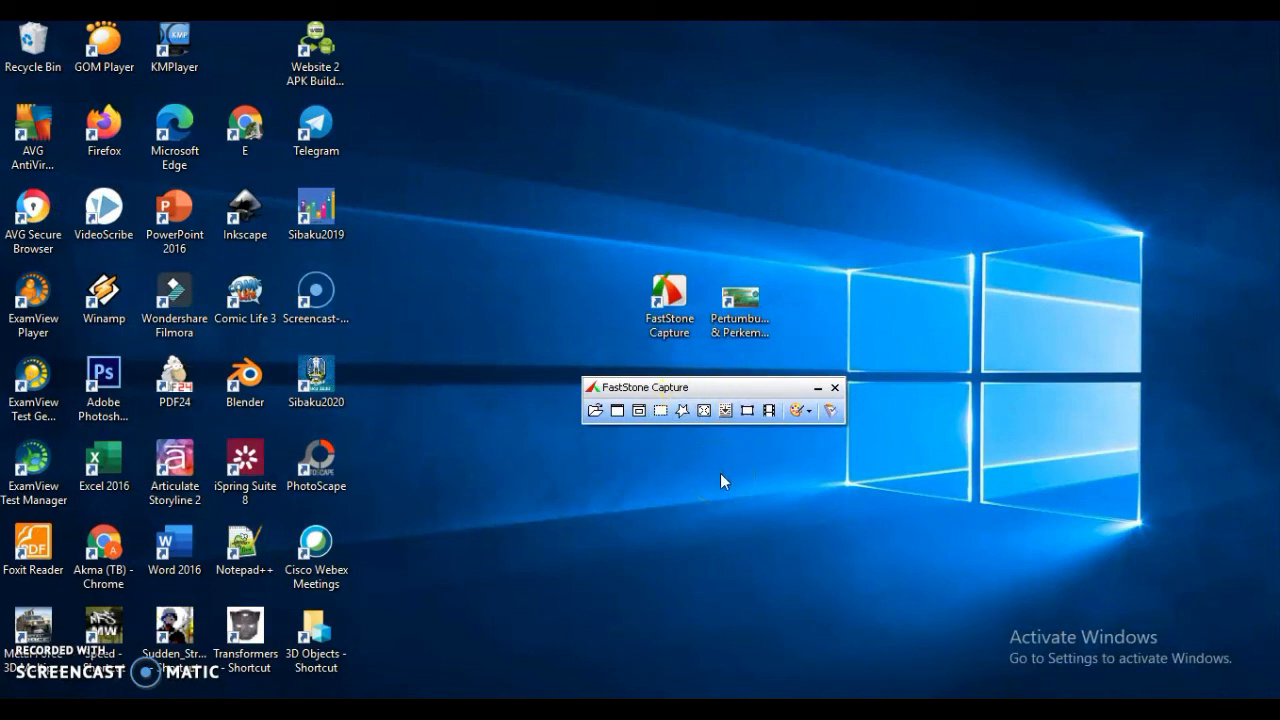
left_click(769, 410)
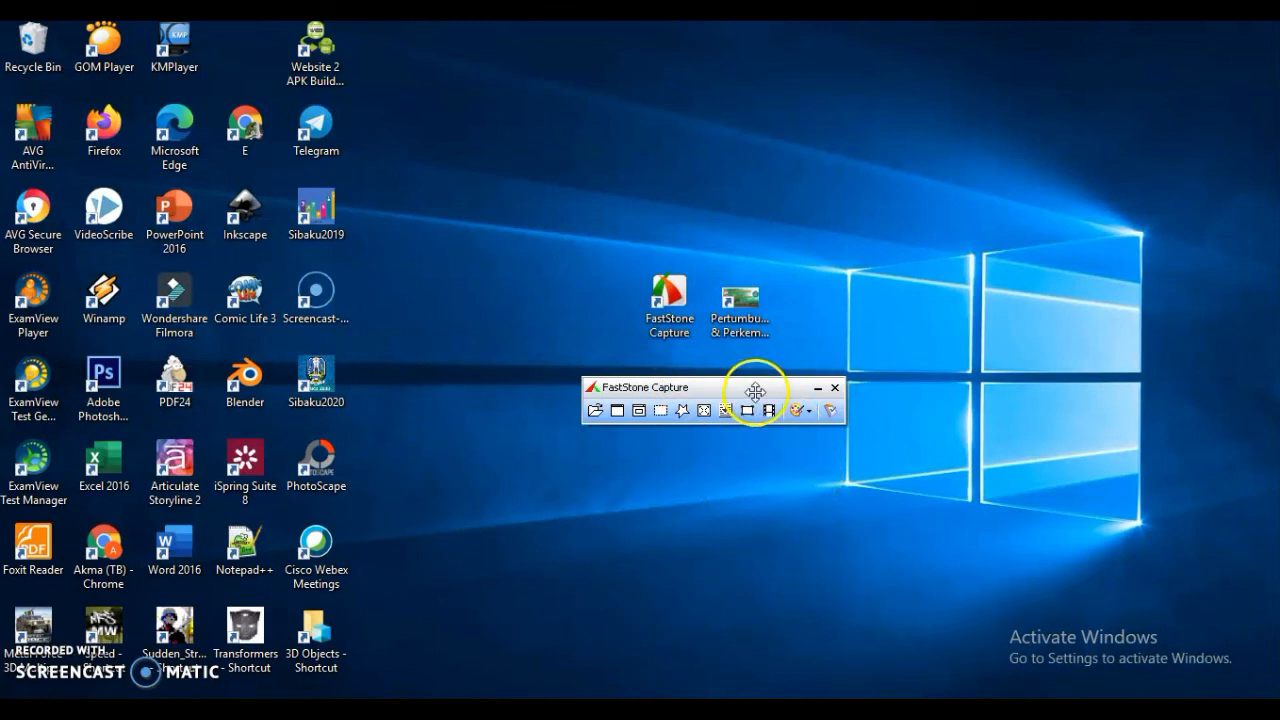
left_click_drag(749, 386, 746, 370)
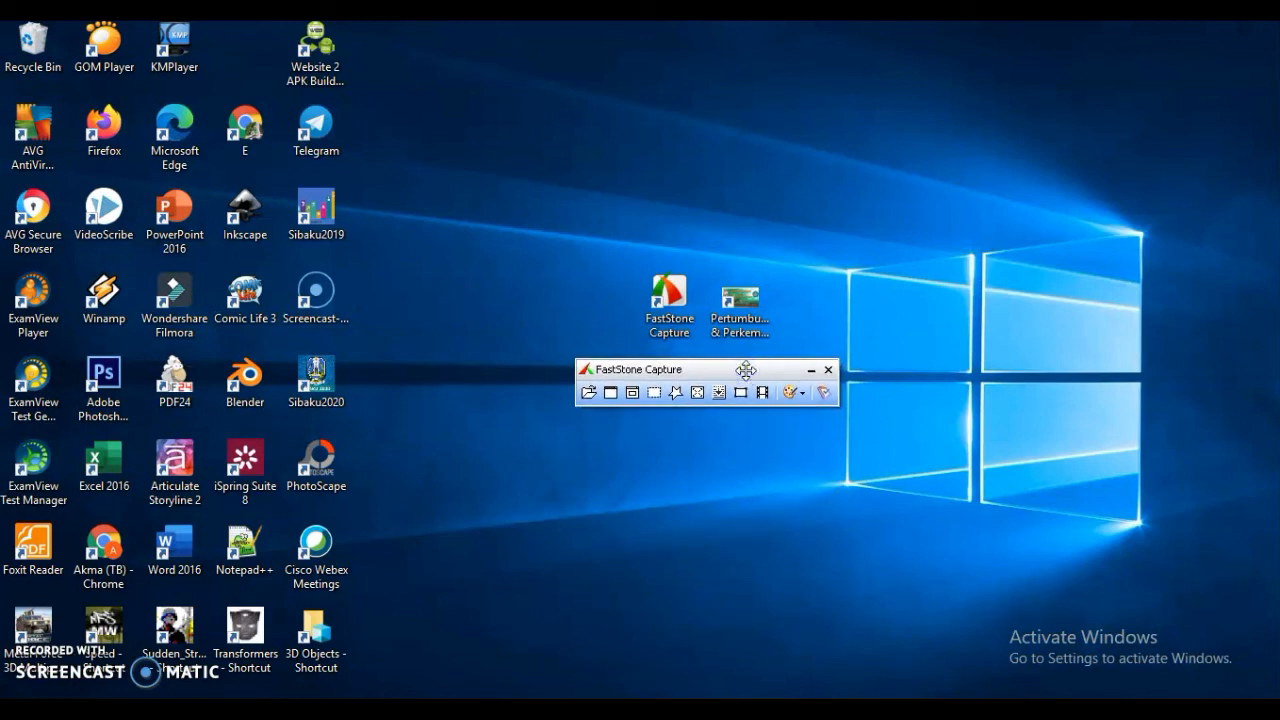
left_click_drag(746, 370, 746, 404)
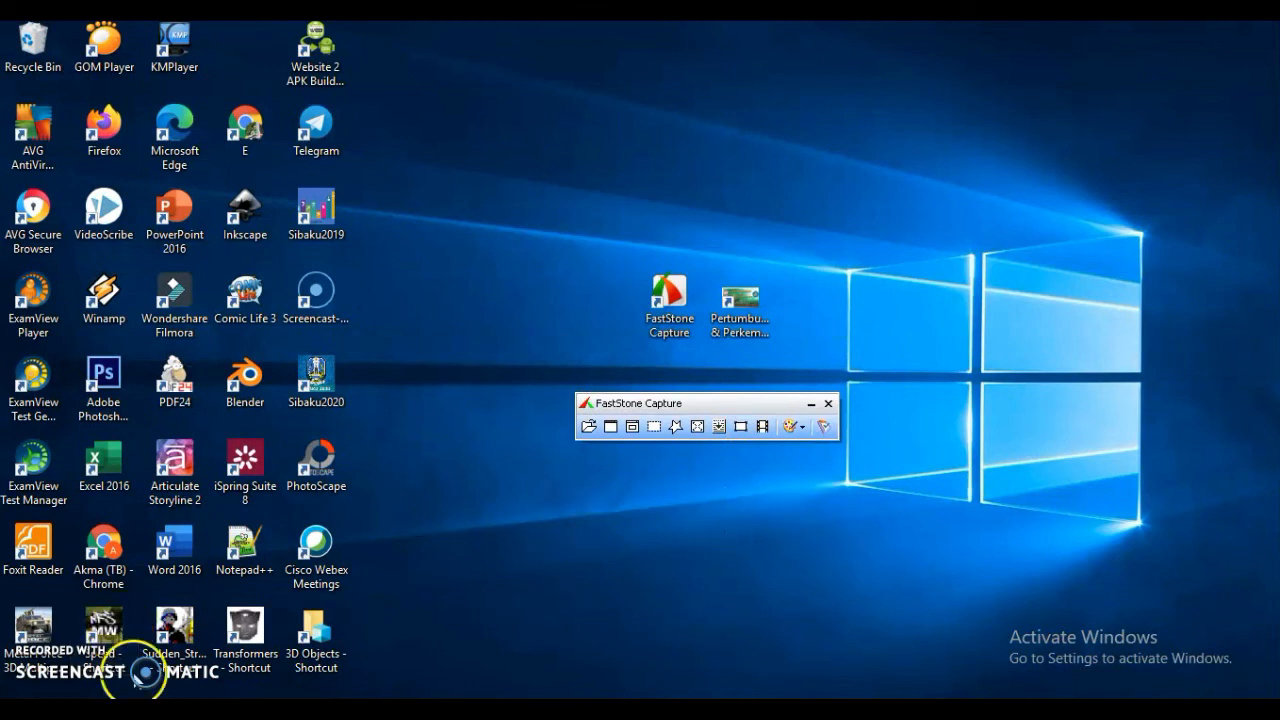
mouse_move(251, 710)
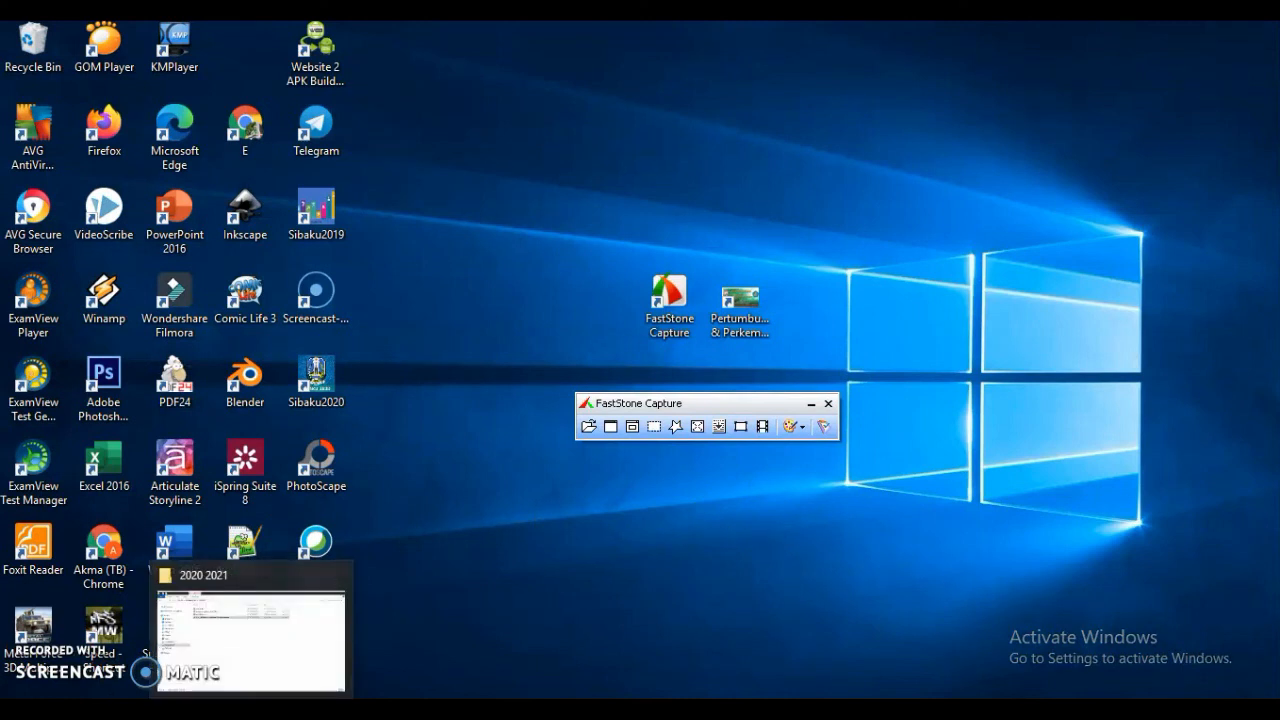